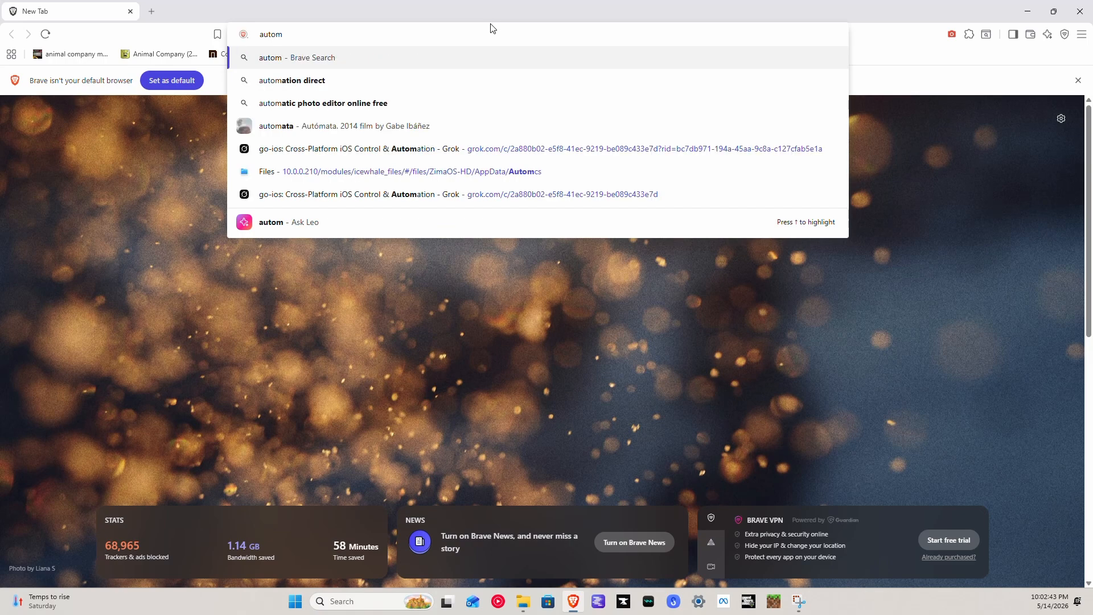
Search the web for "automcs" and open the auto-mcs website
{"action": "type", "text": "cs"}
{"action": "key", "text": "Return"}
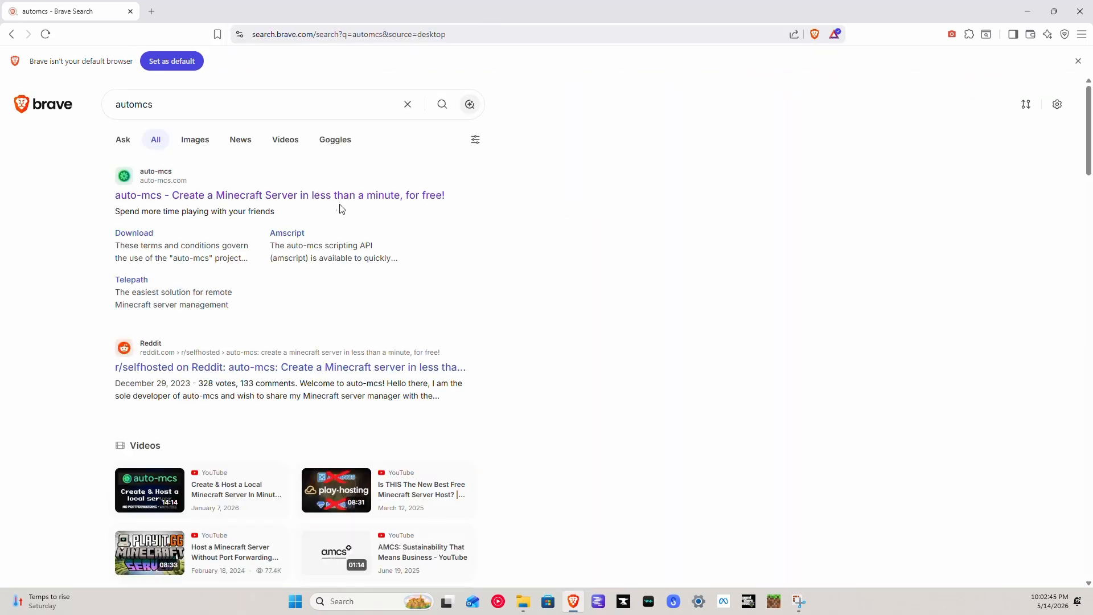
{"action": "left_click", "coordinate": [378, 194]}
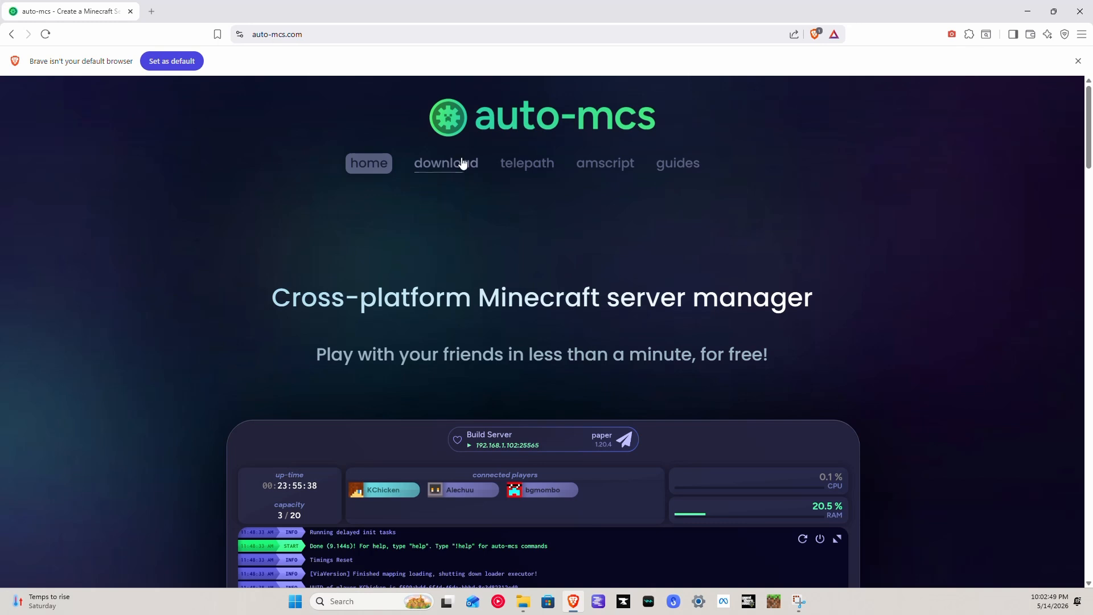
Download the Windows (64-bit) version of auto-mcs and save the zip file in the Downloads folder
{"action": "left_click", "coordinate": [453, 163]}
{"action": "left_click", "coordinate": [404, 431]}
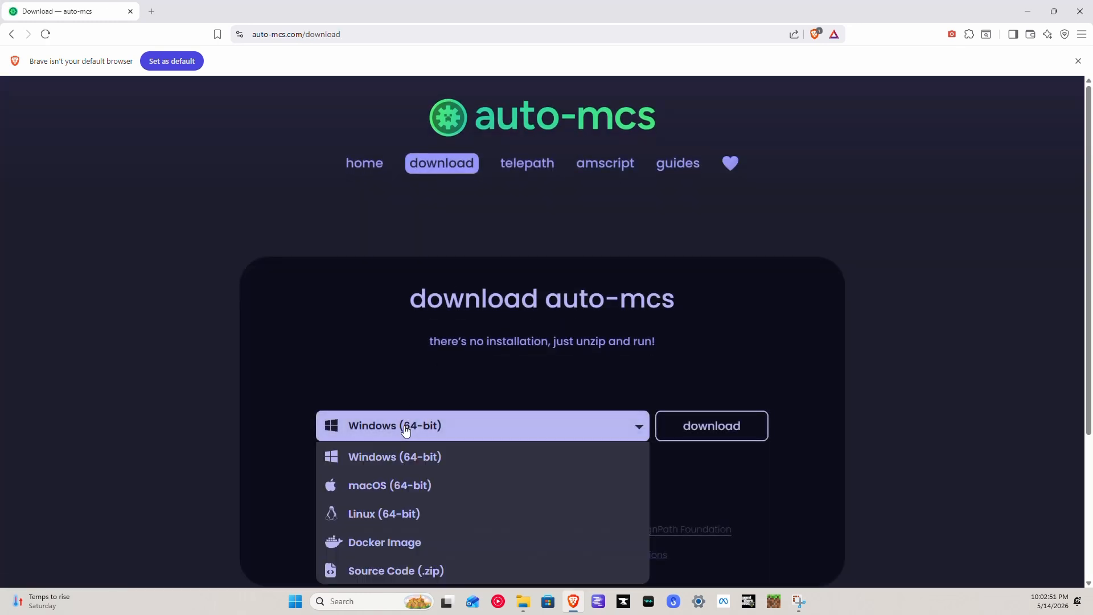
{"action": "scroll", "coordinate": [399, 387], "scroll_direction": "down", "scroll_amount": 4}
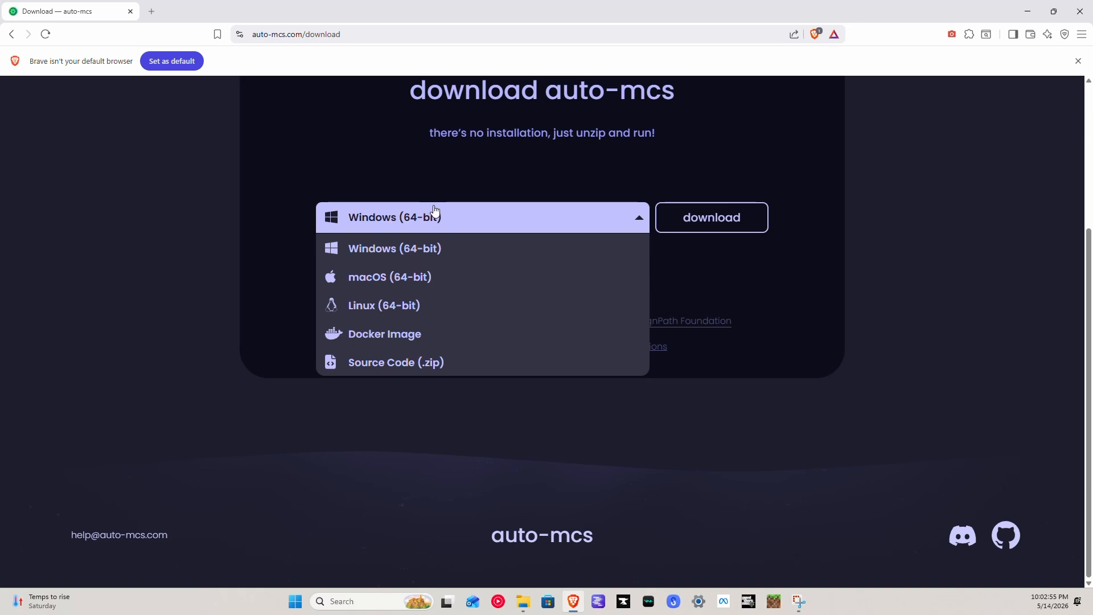
{"action": "left_click", "coordinate": [711, 217]}
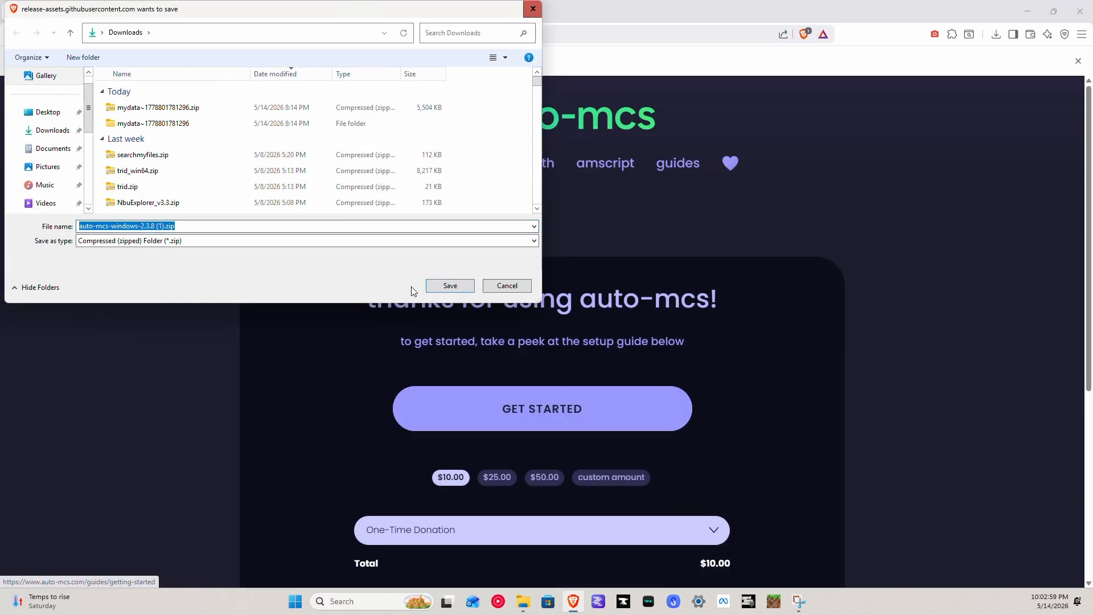
{"action": "left_click", "coordinate": [449, 285]}
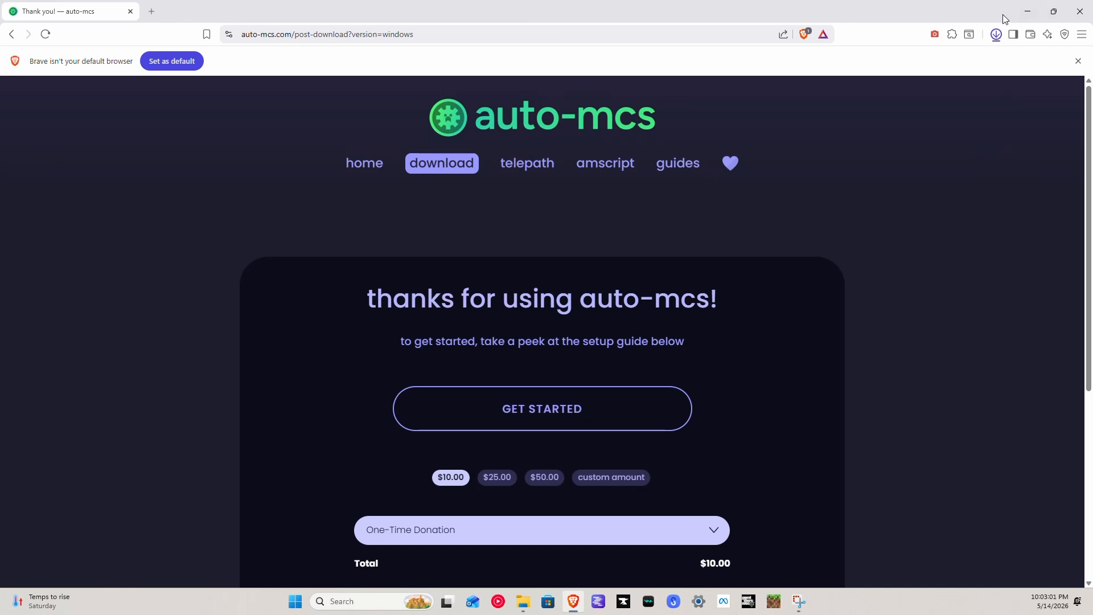
Open the downloaded auto-mcs-windows-2.3.8 (1).zip and extract all its contents into the Downloads folder
{"action": "left_click", "coordinate": [996, 33]}
{"action": "left_click", "coordinate": [943, 82]}
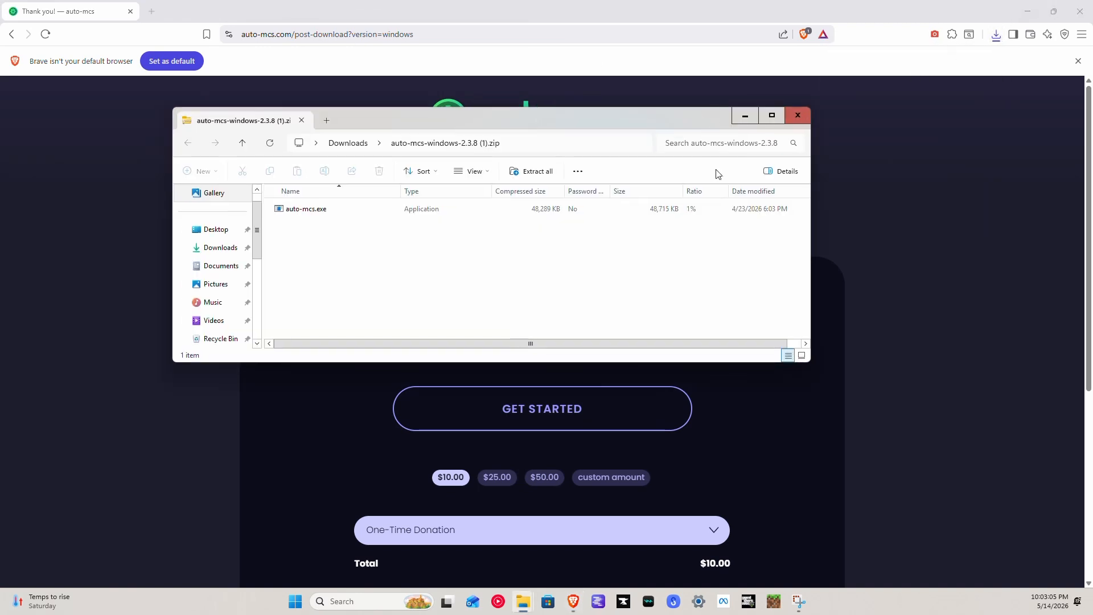
{"action": "left_click", "coordinate": [770, 111]}
{"action": "left_click", "coordinate": [340, 59]}
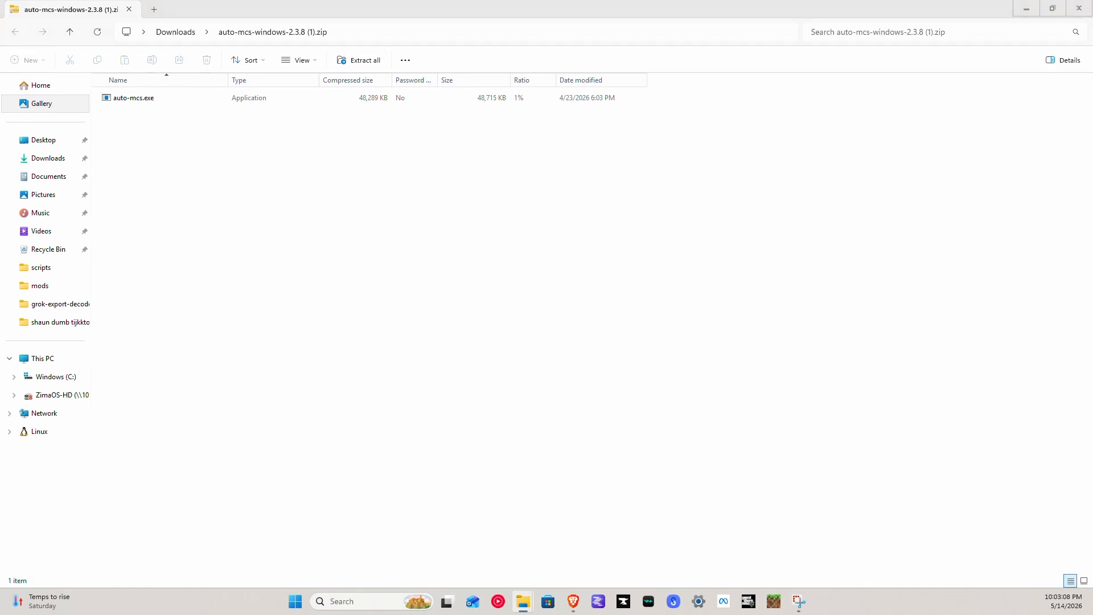
{"action": "left_click", "coordinate": [595, 387]}
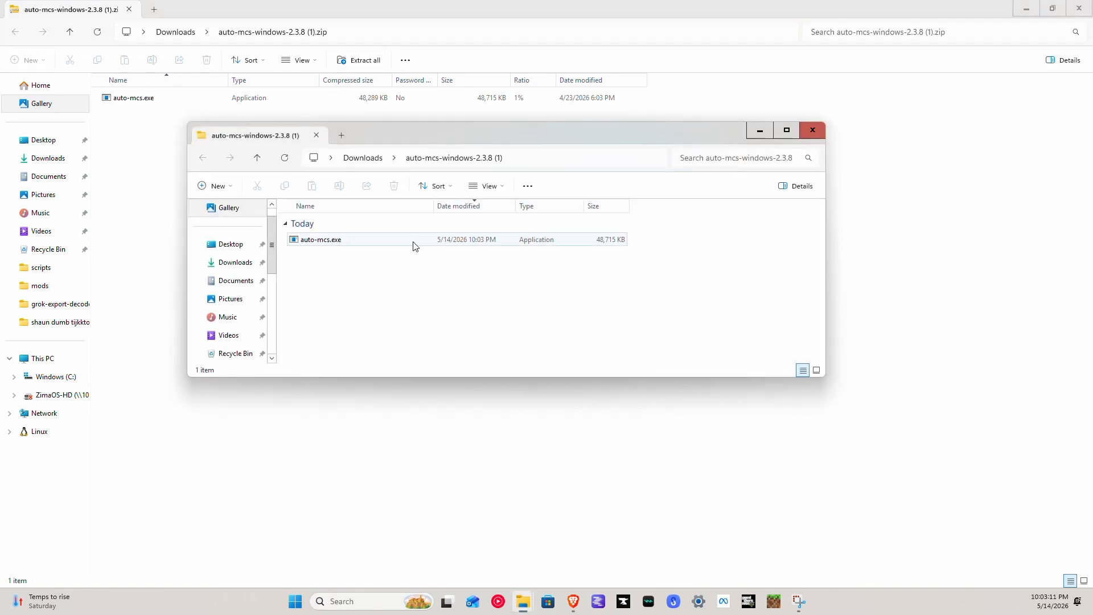
Run auto-mcs.exe from the extracted folder and start creating a new server
{"action": "left_click", "coordinate": [787, 130]}
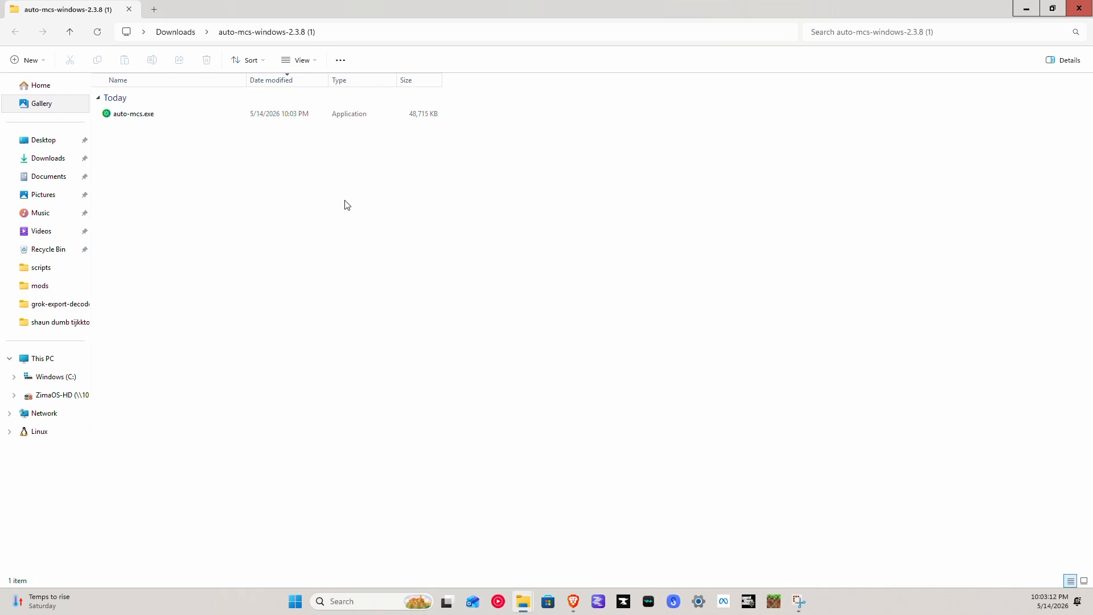
{"action": "double_click", "coordinate": [245, 115]}
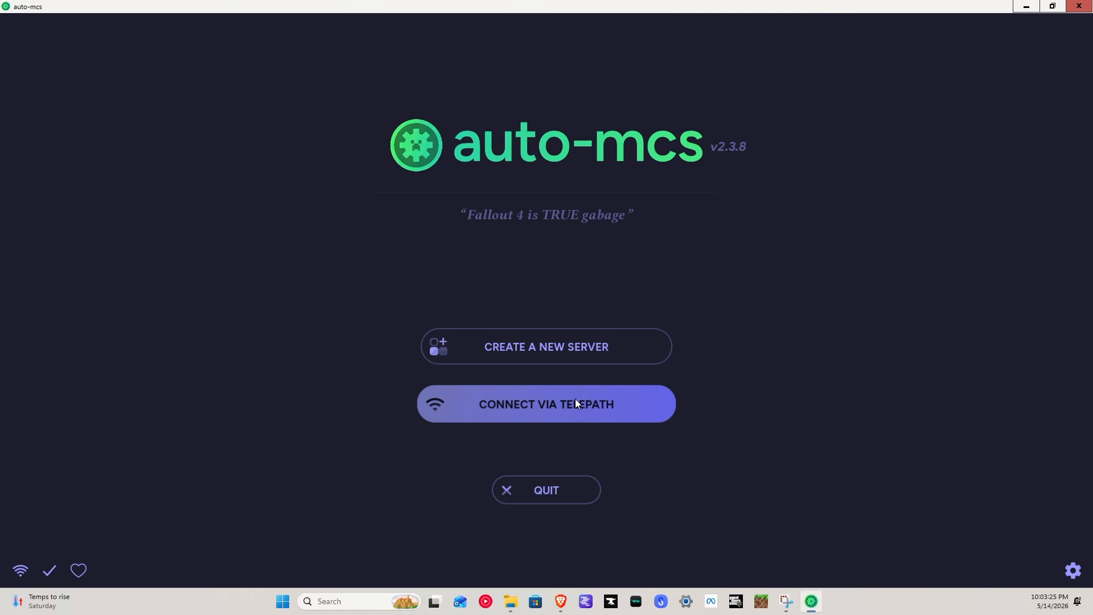
{"action": "left_click", "coordinate": [577, 354]}
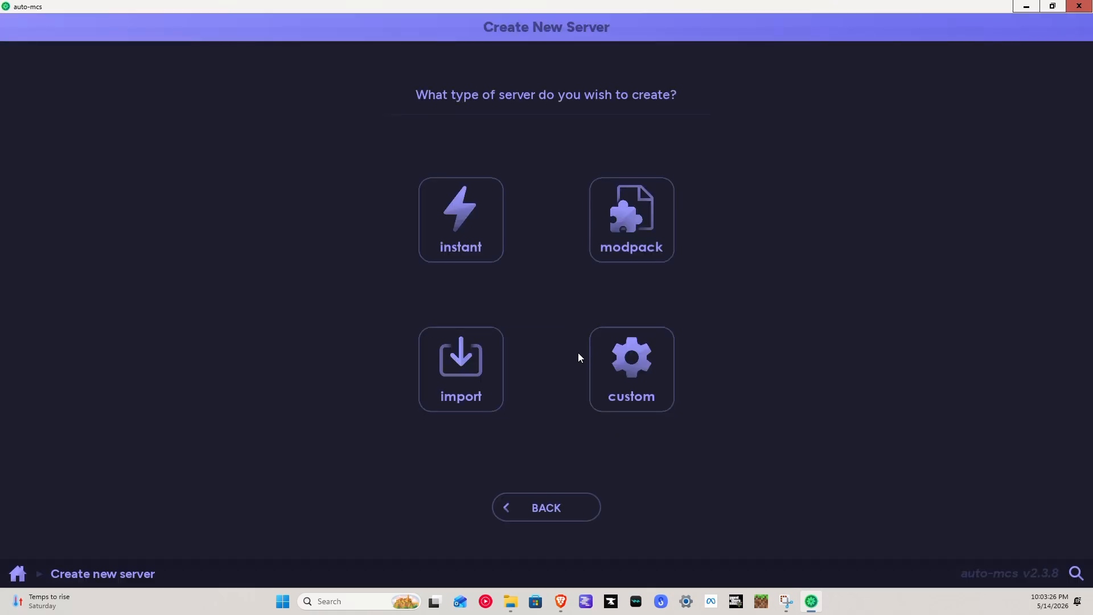
{"action": "left_click", "coordinate": [478, 227]}
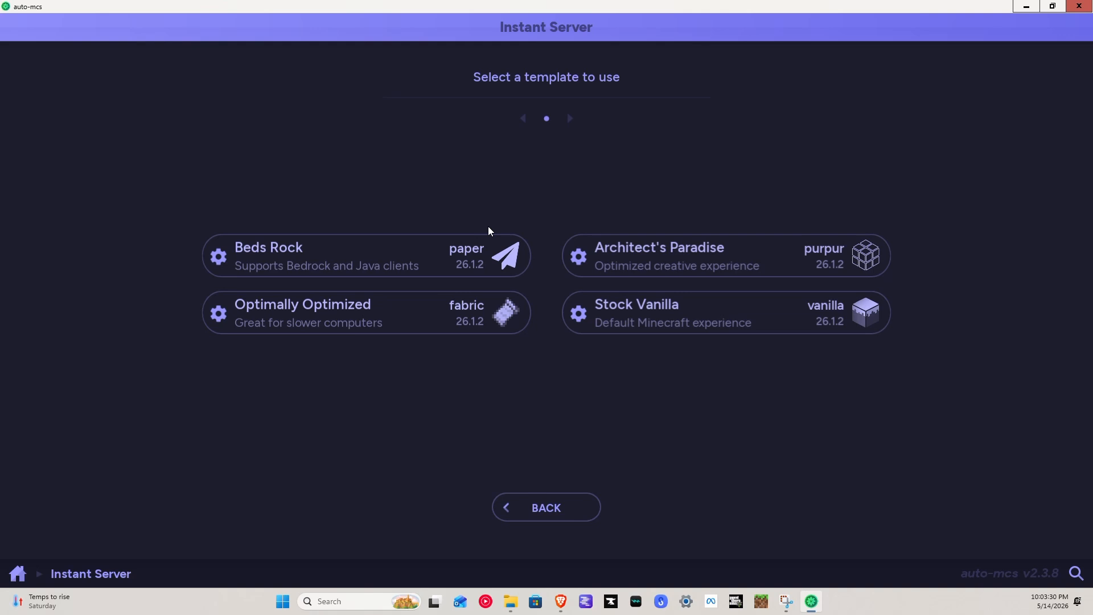
{"action": "left_click", "coordinate": [575, 510]}
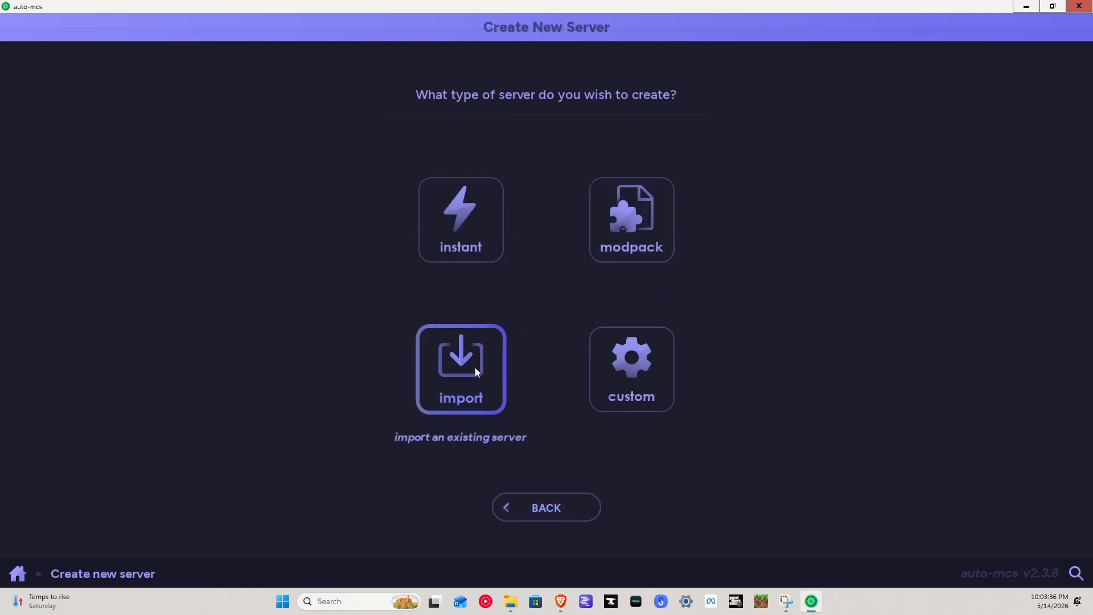
{"action": "left_click", "coordinate": [628, 235]}
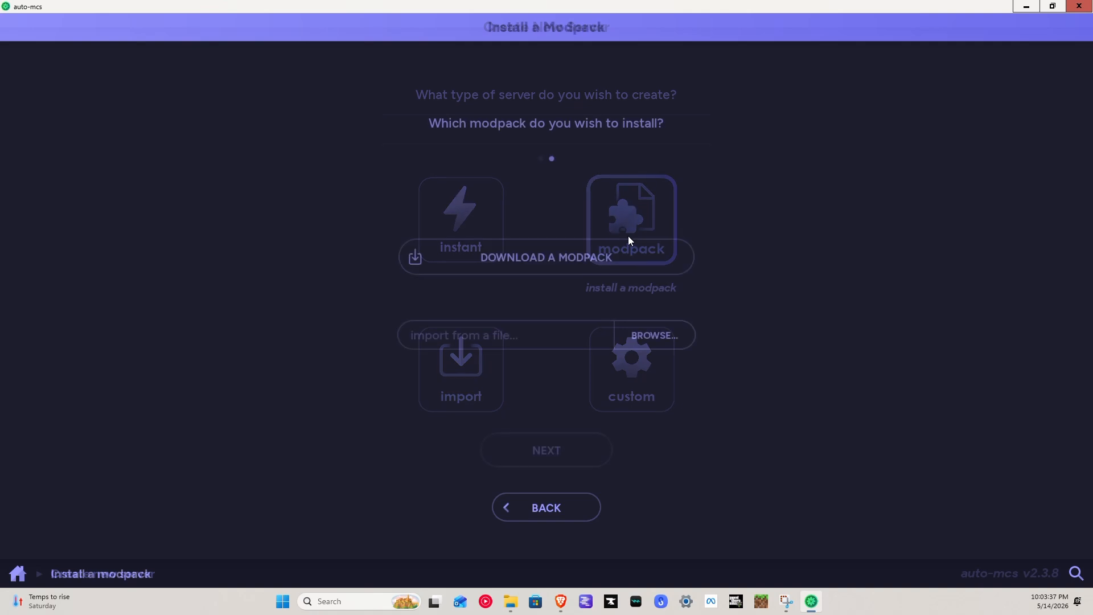
{"action": "left_click", "coordinate": [558, 508]}
Choose a custom server and name it "first"
{"action": "left_click", "coordinate": [626, 385]}
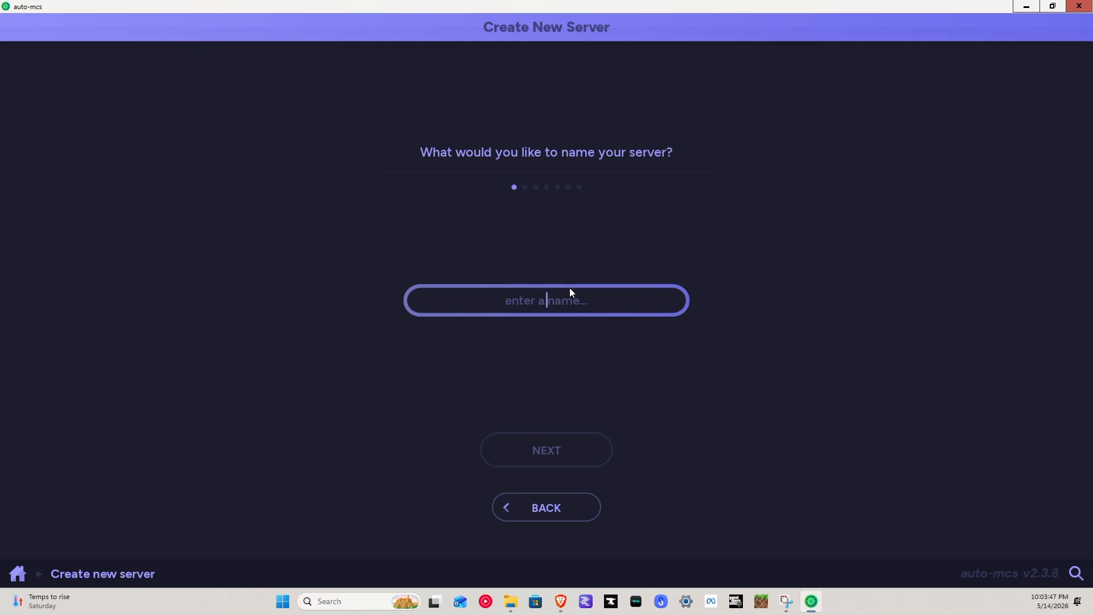
{"action": "type", "text": "first"}
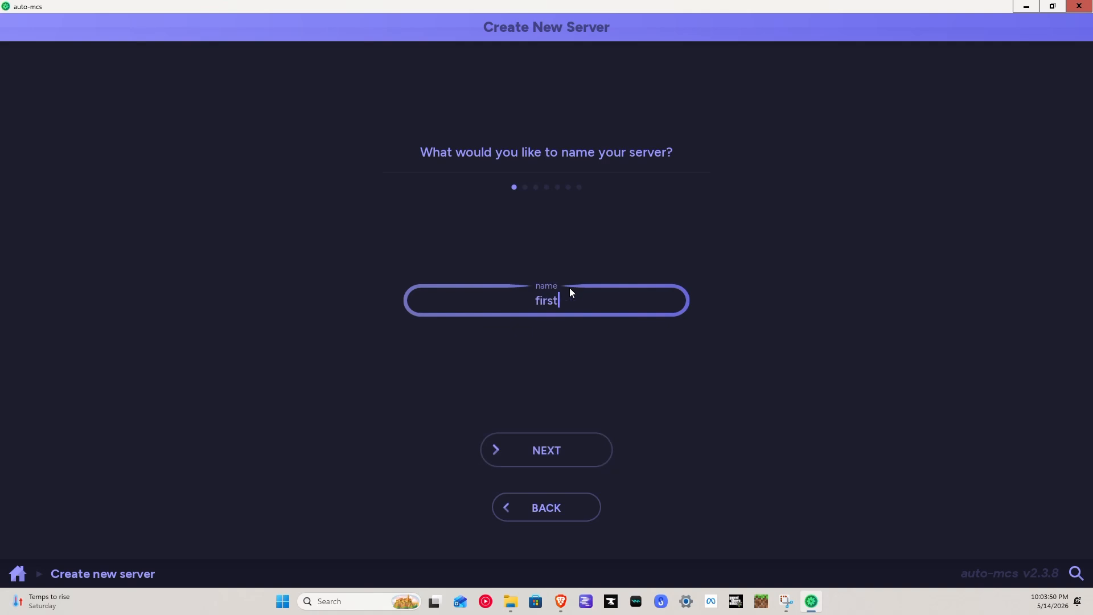
{"action": "key", "text": "Return"}
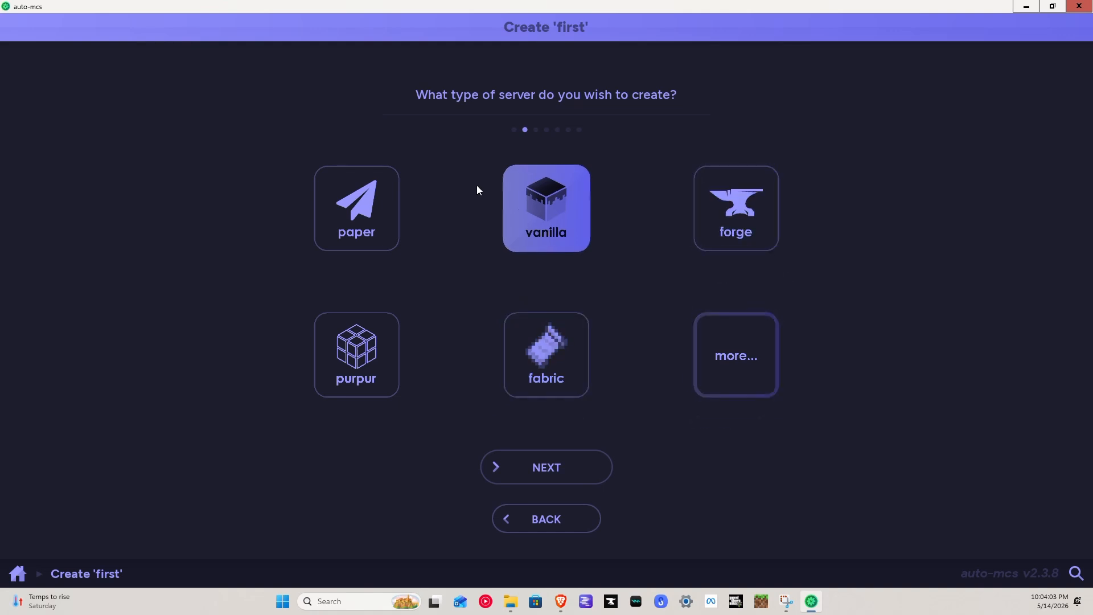
Look through the additional server types and continue with vanilla as the server type
{"action": "left_click", "coordinate": [740, 352]}
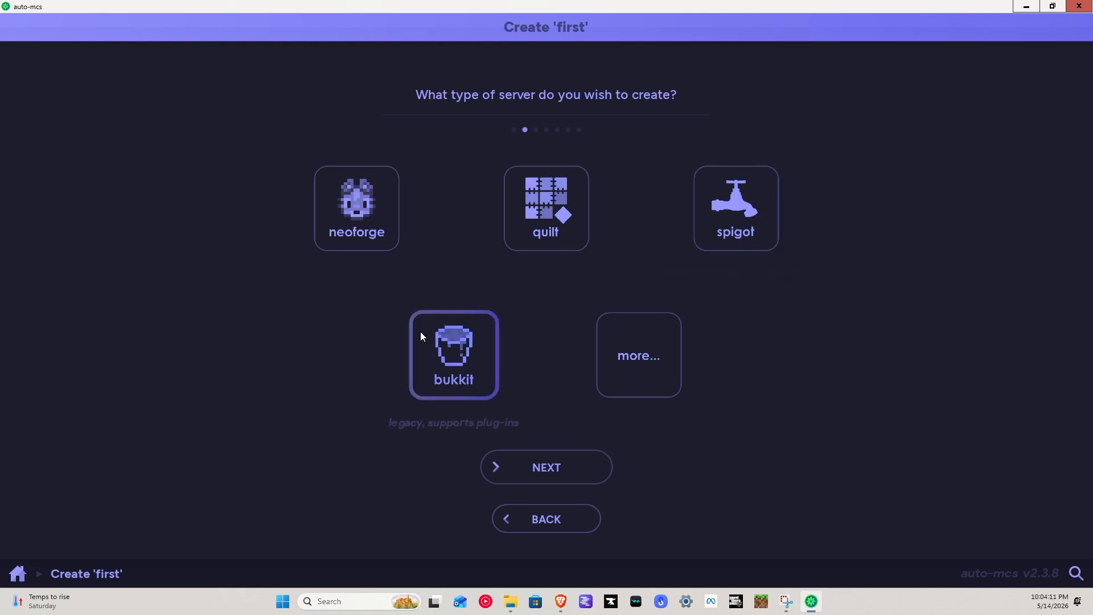
{"action": "left_click", "coordinate": [667, 365]}
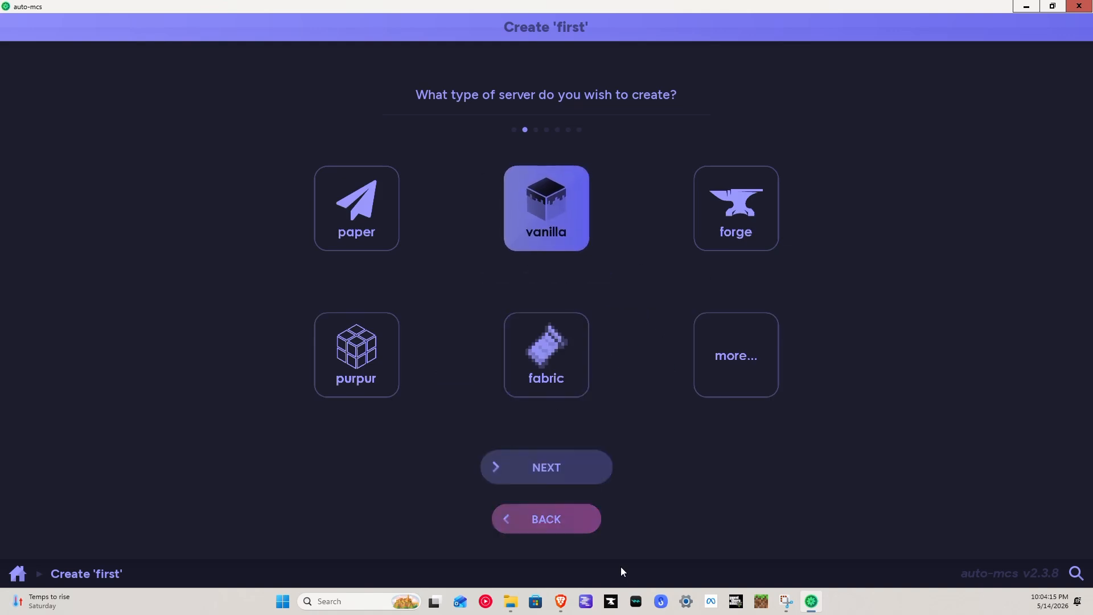
{"action": "left_click", "coordinate": [557, 460]}
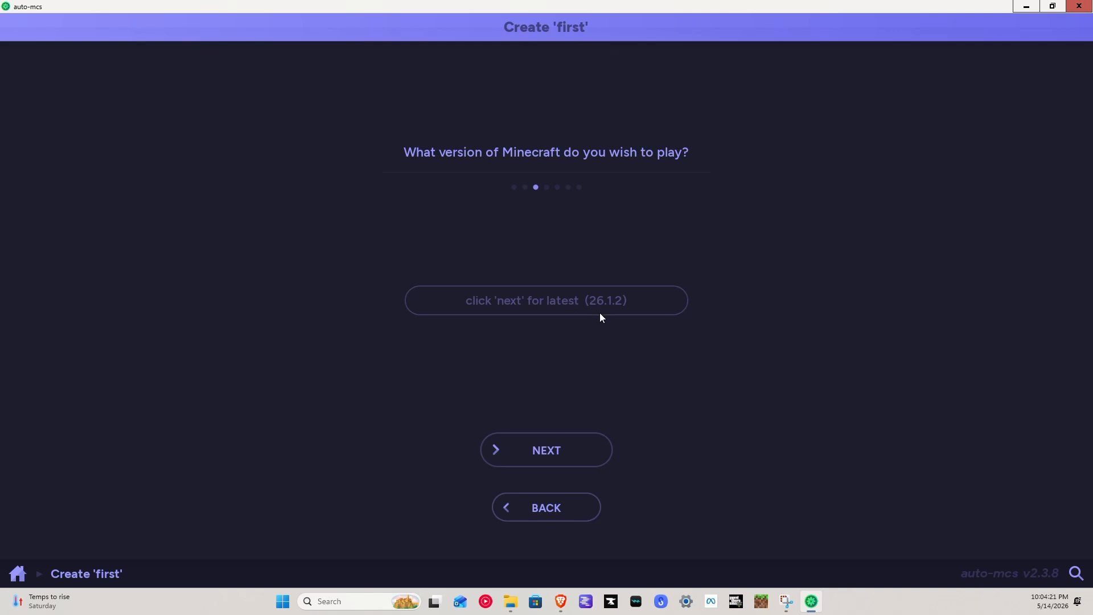
Accept the latest Minecraft version, a new normal world, and the default network address with the playit proxy enabled
{"action": "left_click", "coordinate": [574, 444]}
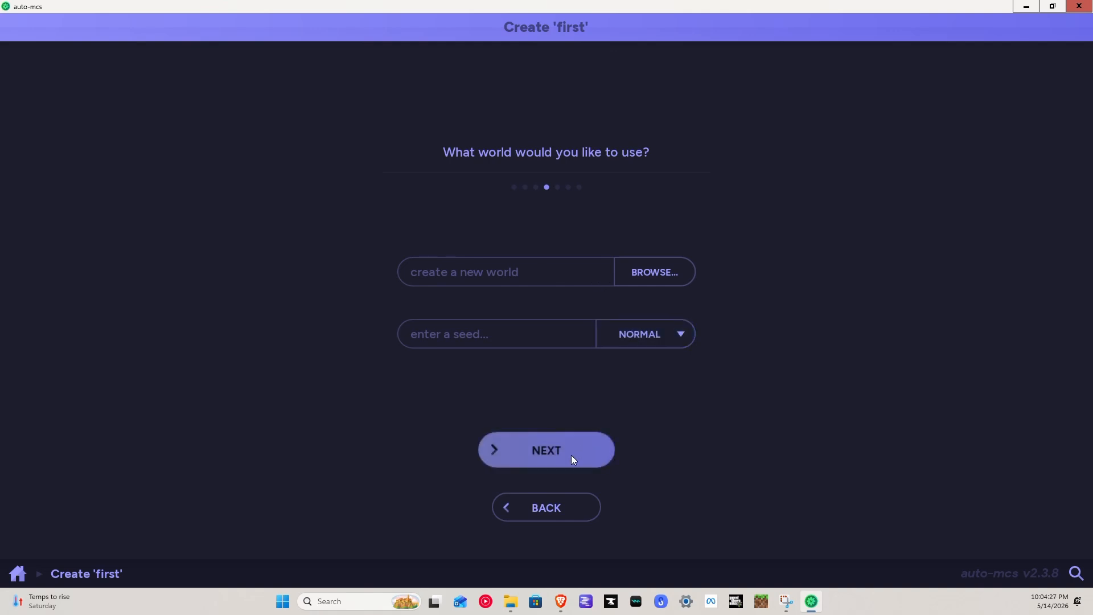
{"action": "left_click", "coordinate": [566, 441]}
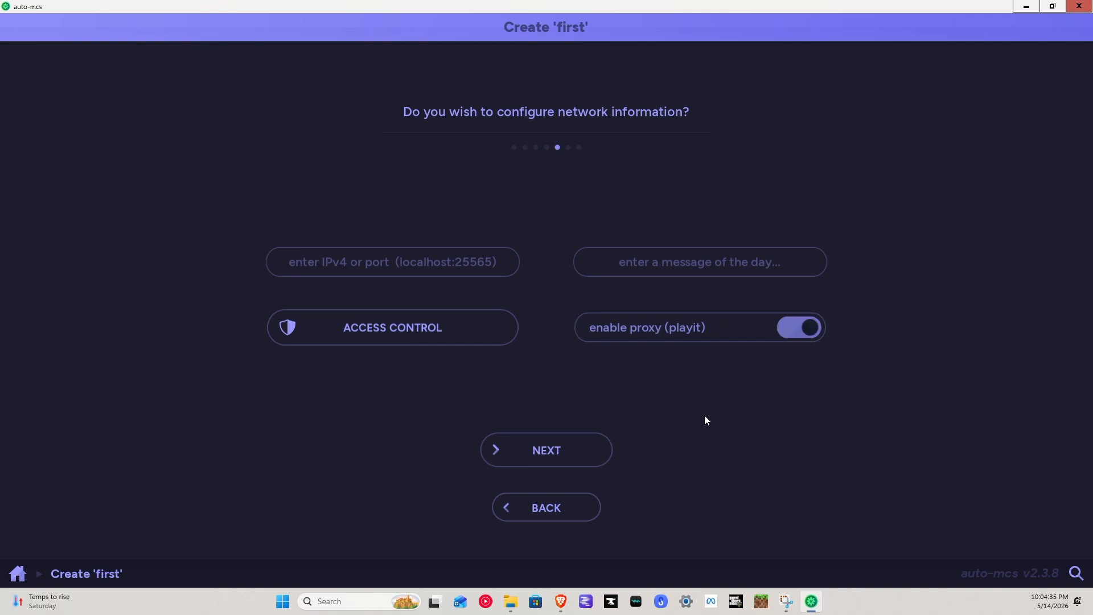
{"action": "left_click", "coordinate": [588, 454]}
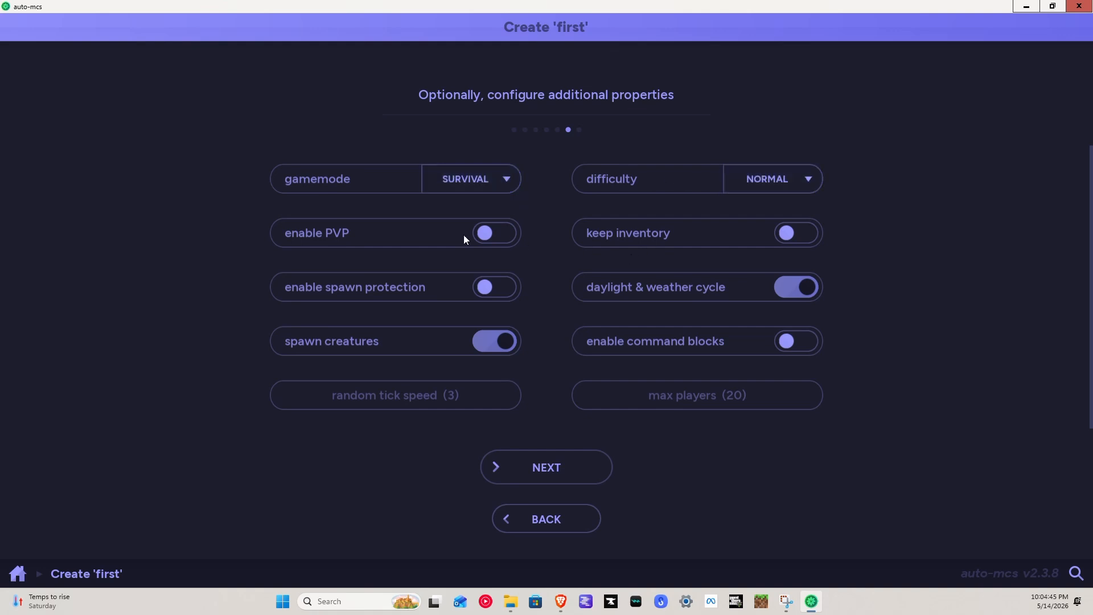
Enable PVP and spawn protection, check the configuration summary, and create the server
{"action": "left_click", "coordinate": [498, 229]}
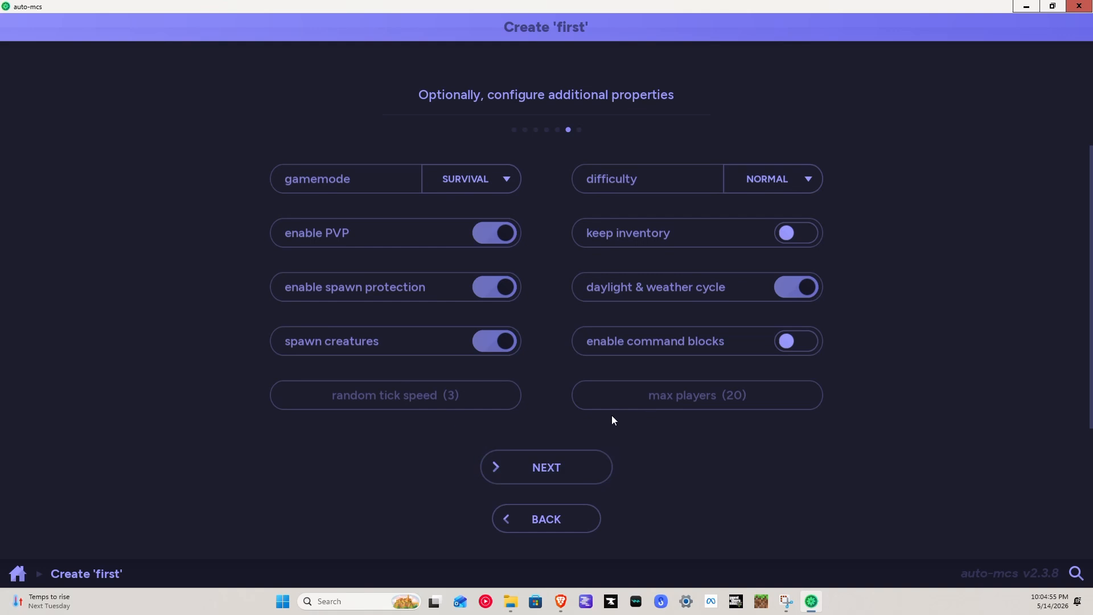
{"action": "left_click", "coordinate": [586, 457]}
{"action": "scroll", "coordinate": [504, 228], "scroll_direction": "down", "scroll_amount": 5}
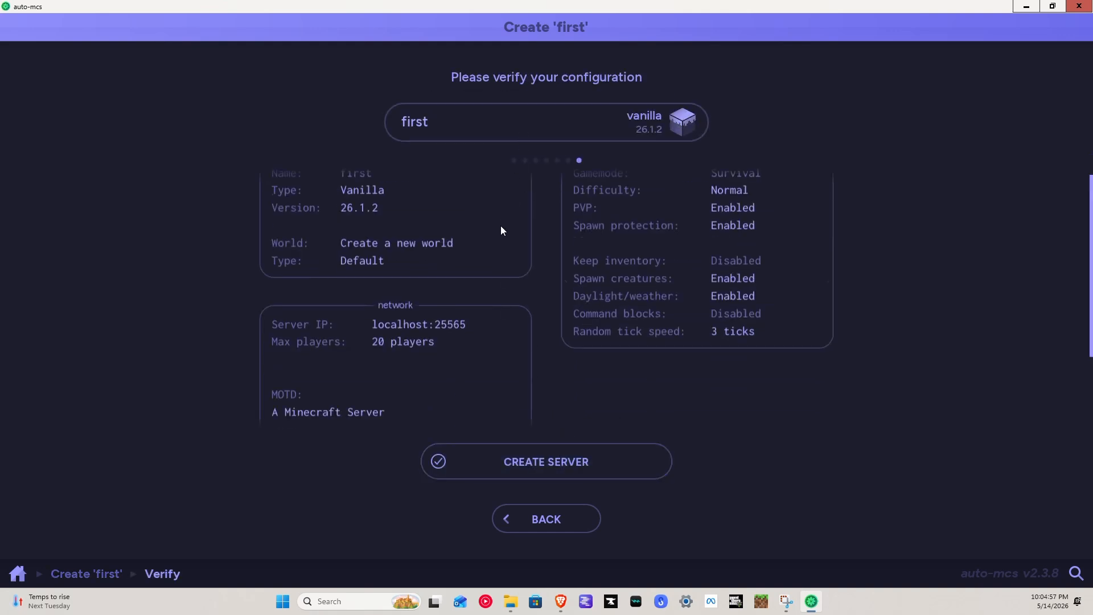
{"action": "scroll", "coordinate": [518, 263], "scroll_direction": "up", "scroll_amount": 5}
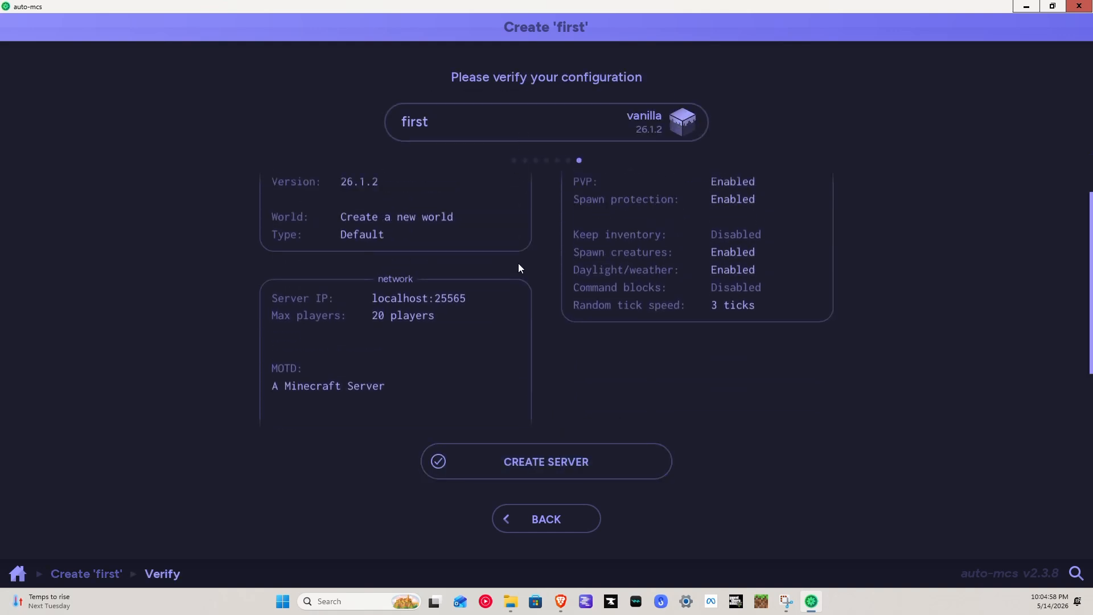
{"action": "left_click", "coordinate": [524, 476]}
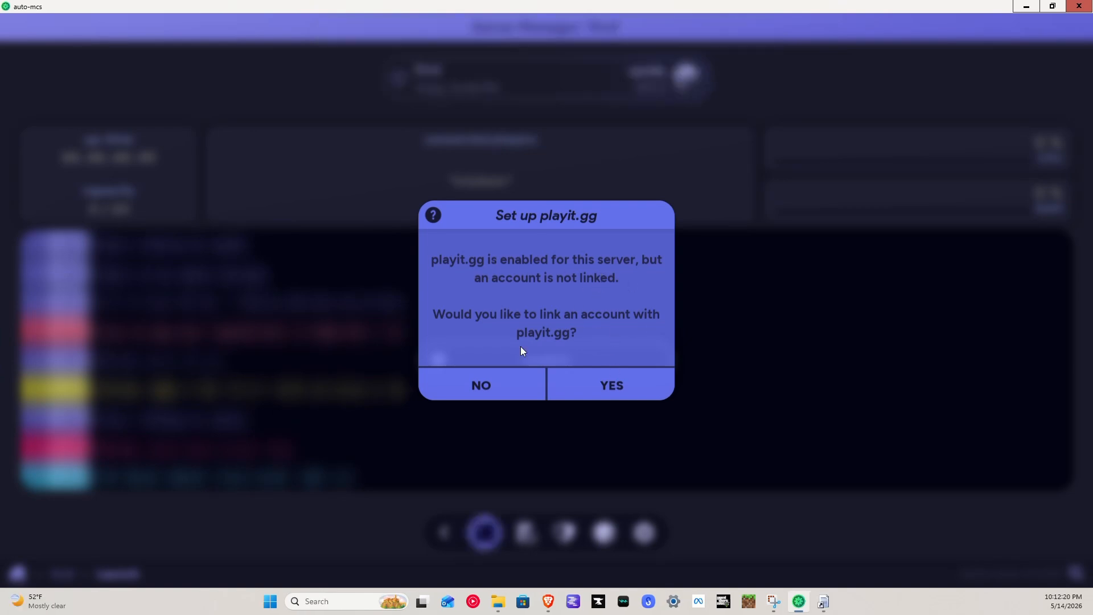
Agree to link a playit.gg account and log in with the account email and password to get the setup code
{"action": "left_click", "coordinate": [634, 390]}
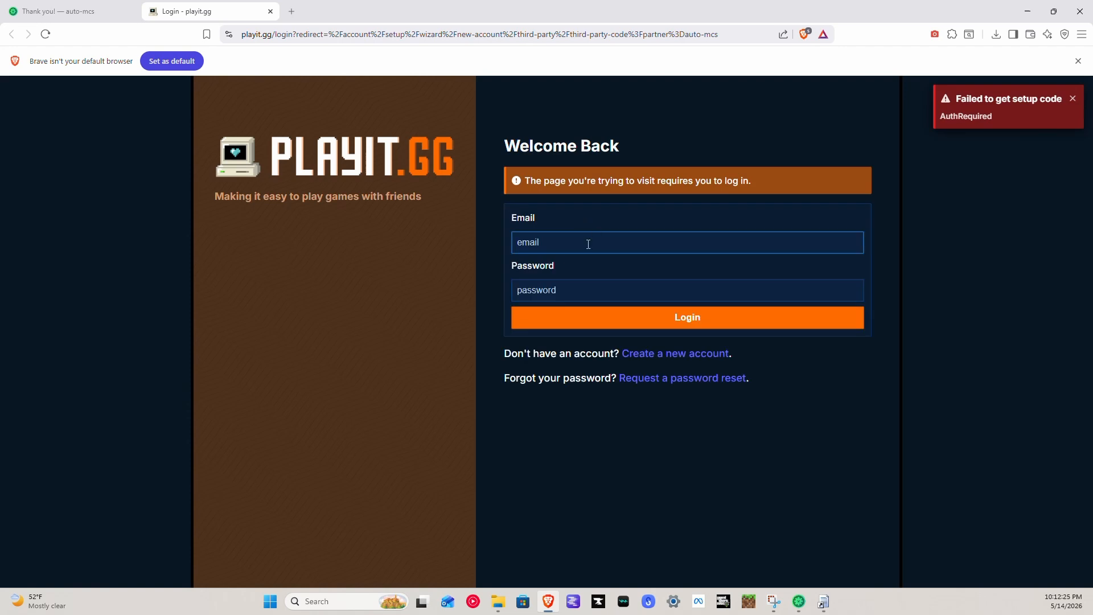
{"action": "left_click", "coordinate": [593, 245]}
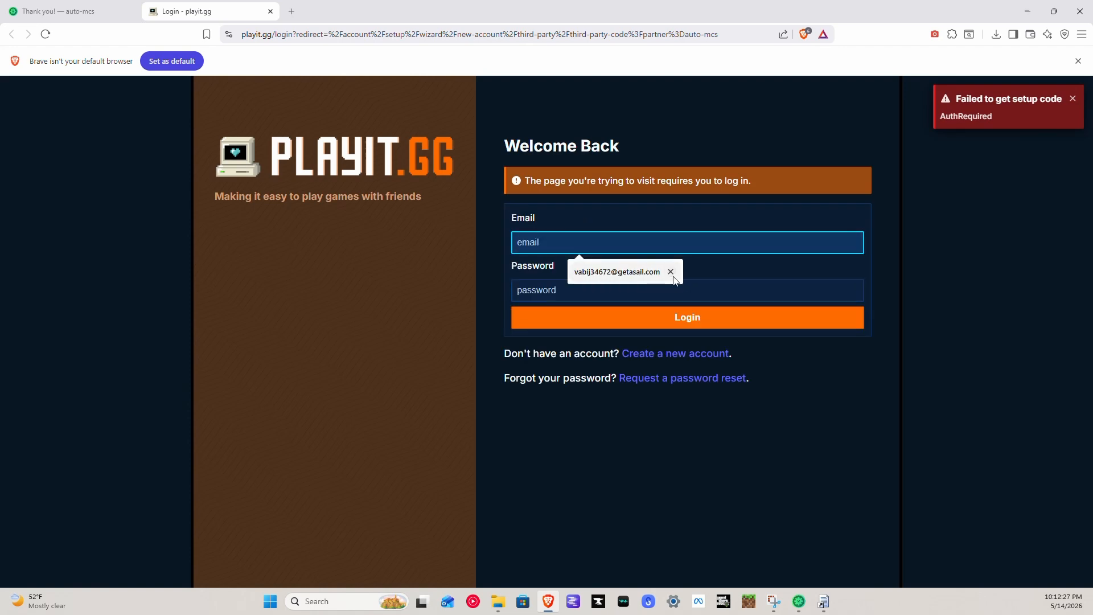
{"action": "left_click", "coordinate": [655, 244]}
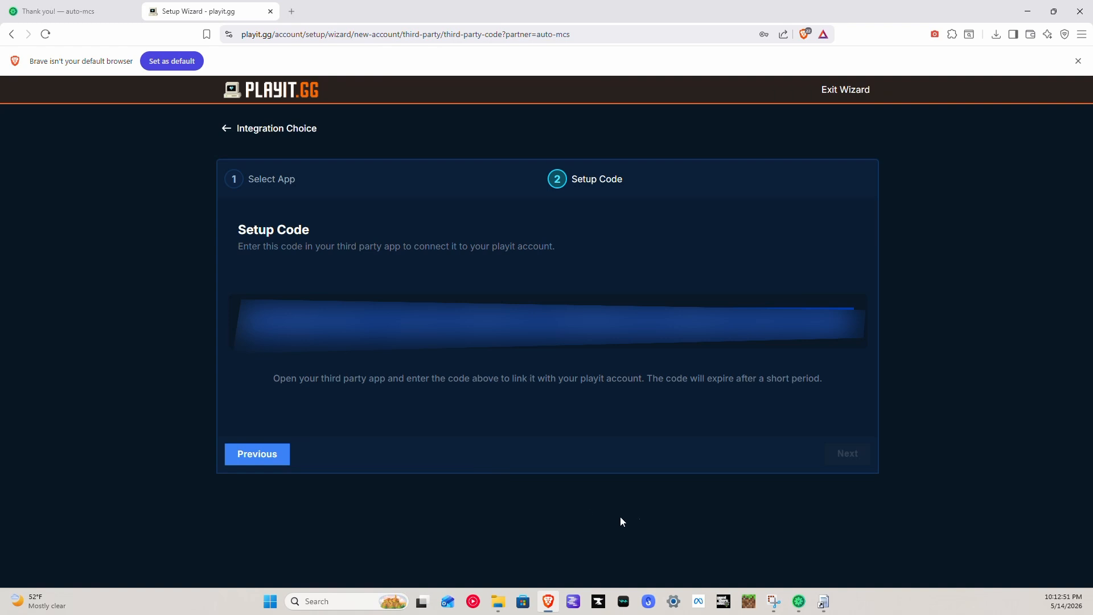
Switch back to auto-mcs, paste the playit.gg setup code, and authorize the account link
{"action": "left_click", "coordinate": [799, 602]}
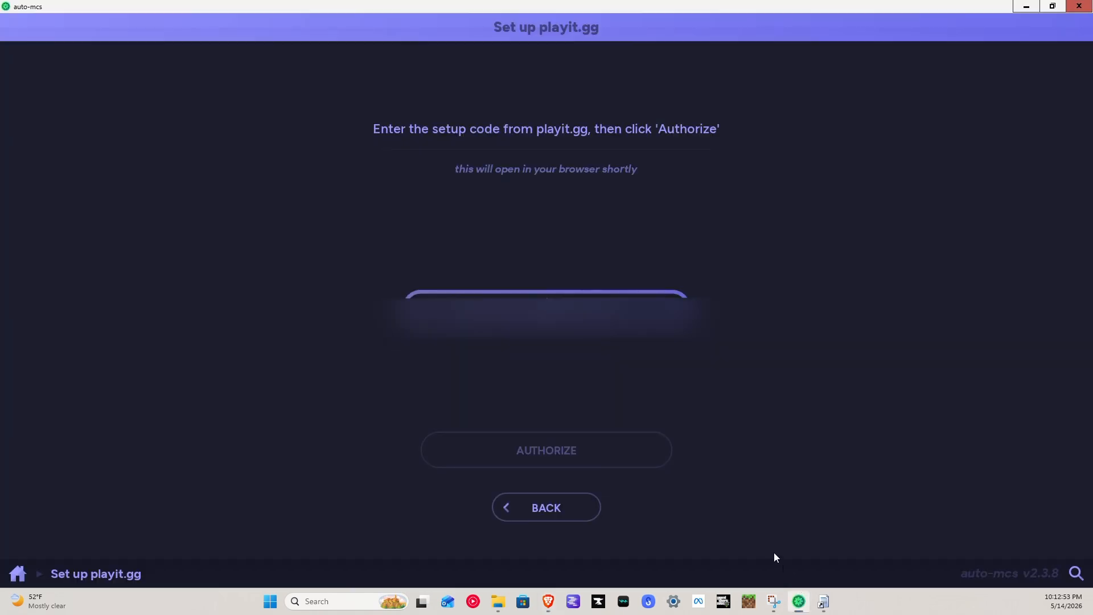
{"action": "key", "text": "ctrl+v"}
{"action": "key", "text": "Return"}
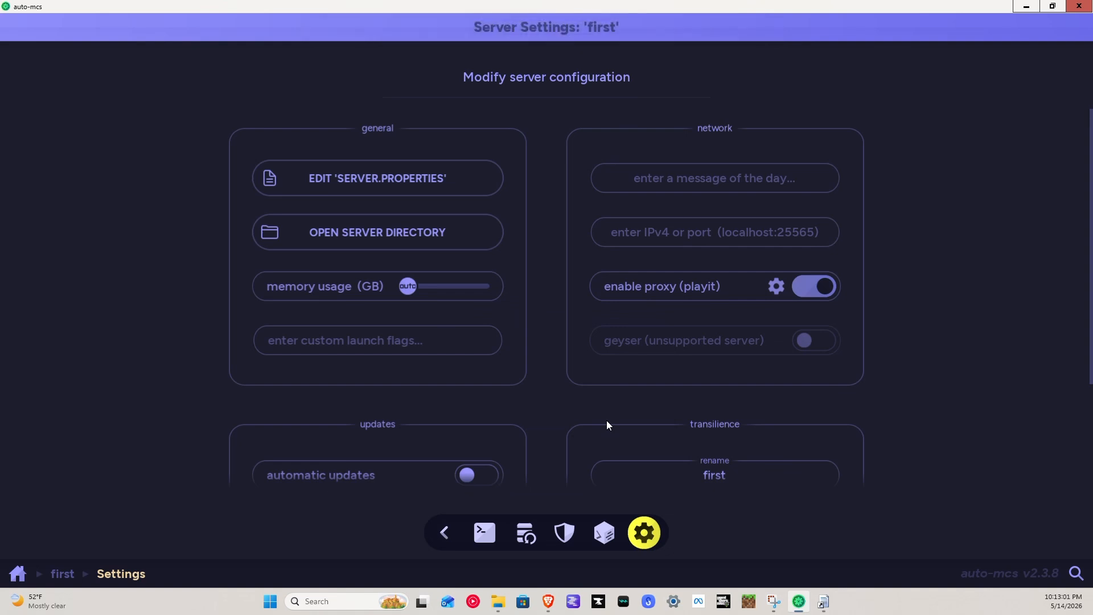
Review the settings of the server "first" and return to its launch screen
{"action": "scroll", "coordinate": [617, 422], "scroll_direction": "down", "scroll_amount": 3}
{"action": "scroll", "coordinate": [447, 396], "scroll_direction": "up", "scroll_amount": 3}
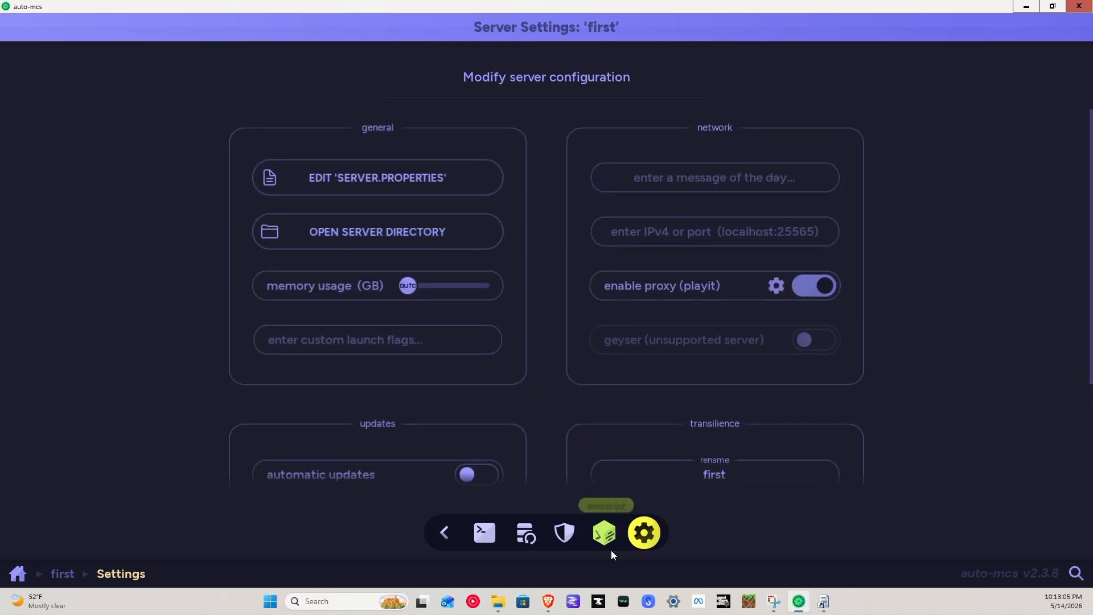
{"action": "left_click", "coordinate": [492, 528]}
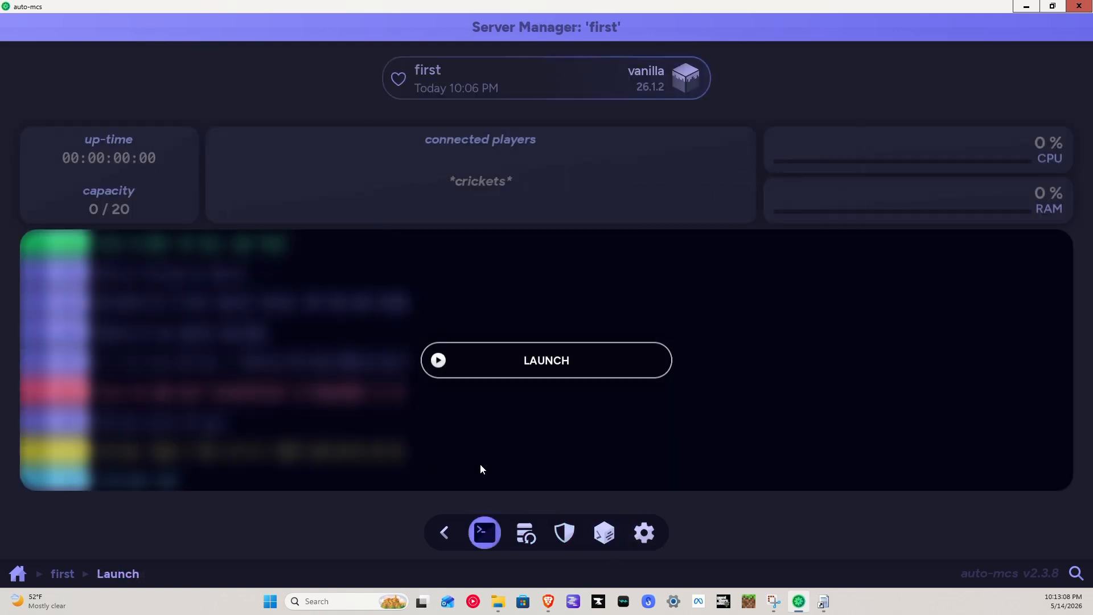
Review the playit proxy setting of the server "first", and launch the server
{"action": "left_click", "coordinate": [658, 532]}
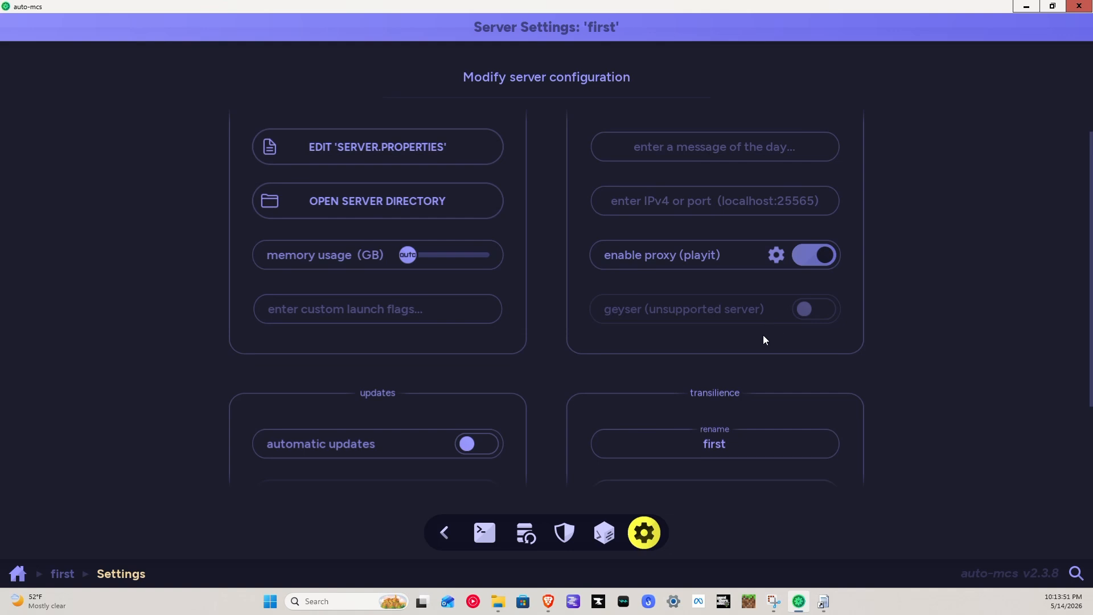
{"action": "left_click", "coordinate": [442, 534]}
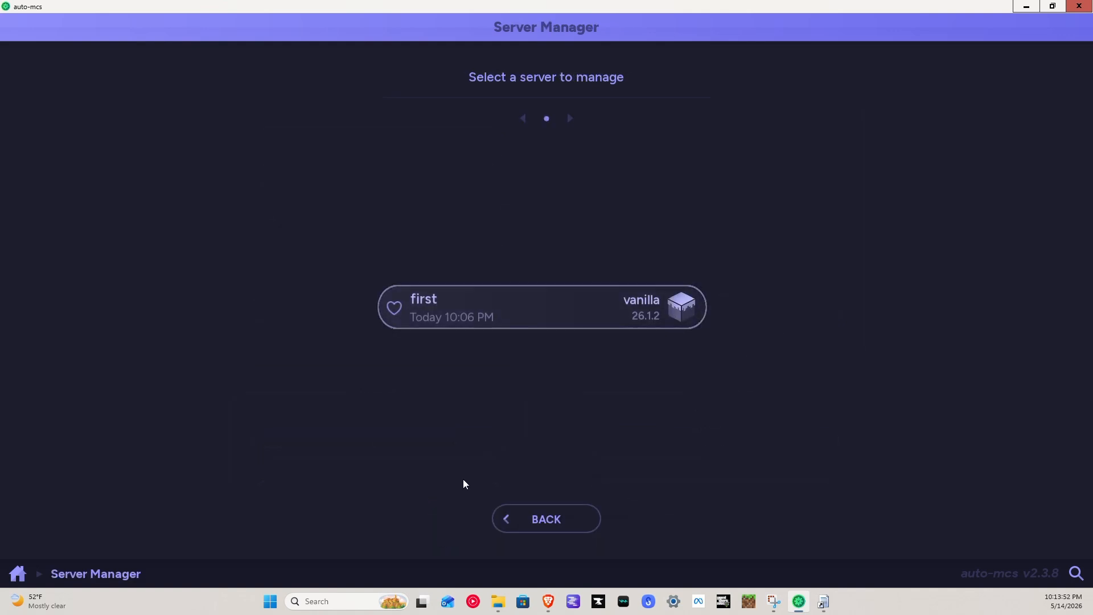
{"action": "left_click", "coordinate": [537, 312]}
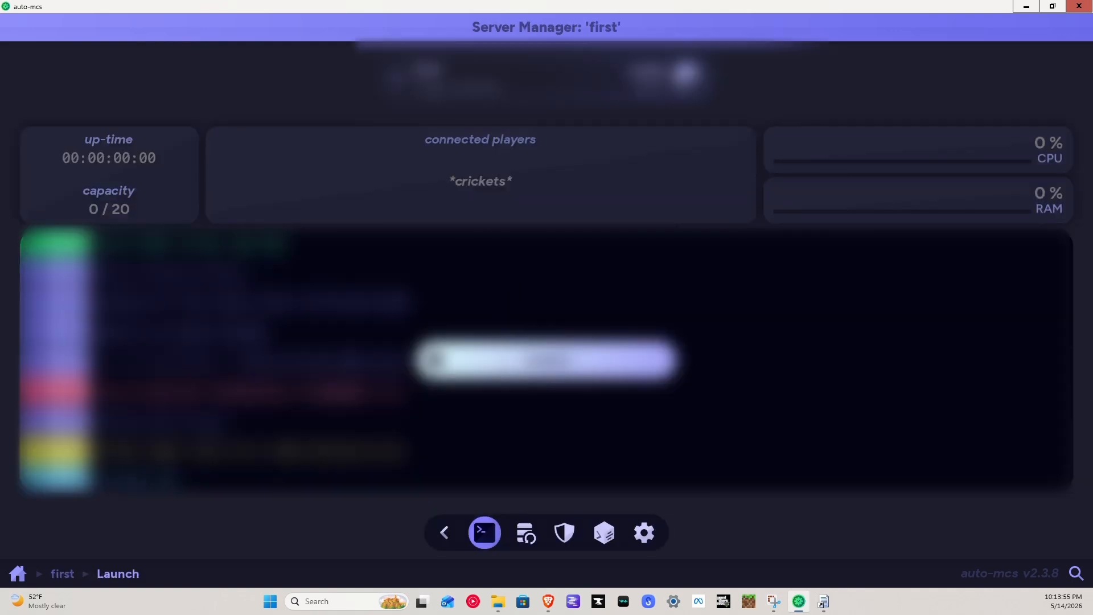
{"action": "left_click", "coordinate": [501, 362]}
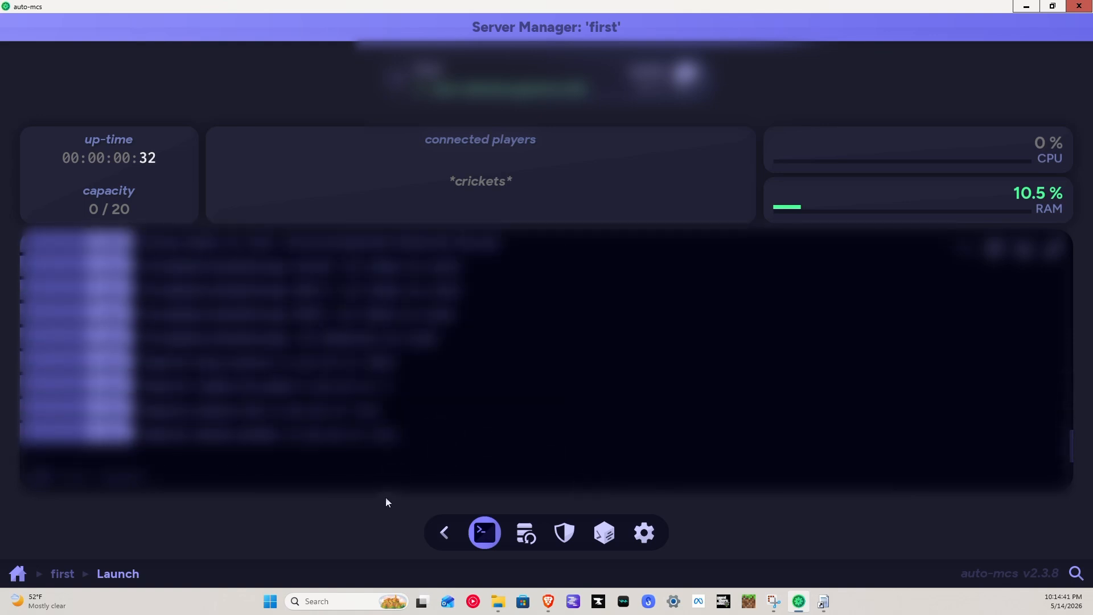
Search the computer for Minecraft and open the Minecraft Launcher
{"action": "left_click", "coordinate": [337, 607]}
{"action": "type", "text": "mi9necr"}
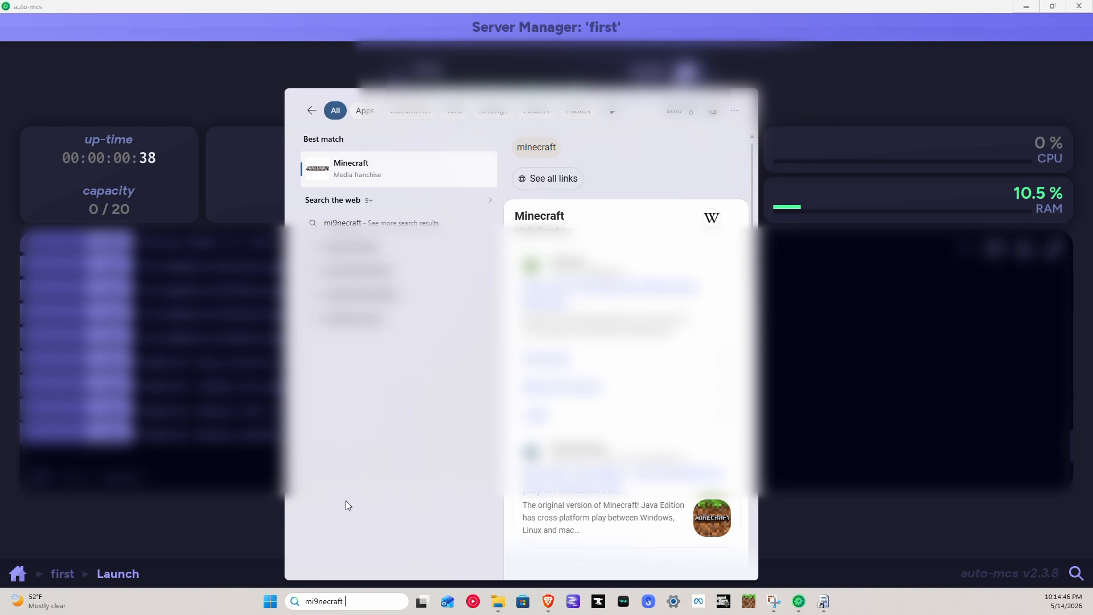
{"action": "type", "text": "aft"}
{"action": "key", "text": "BackSpace"}
{"action": "key", "text": "BackSpace"}
{"action": "key", "text": "BackSpace"}
{"action": "key", "text": "BackSpace"}
{"action": "key", "text": "BackSpace"}
{"action": "key", "text": "BackSpace"}
{"action": "key", "text": "BackSpace"}
{"action": "key", "text": "BackSpace"}
{"action": "type", "text": "n"}
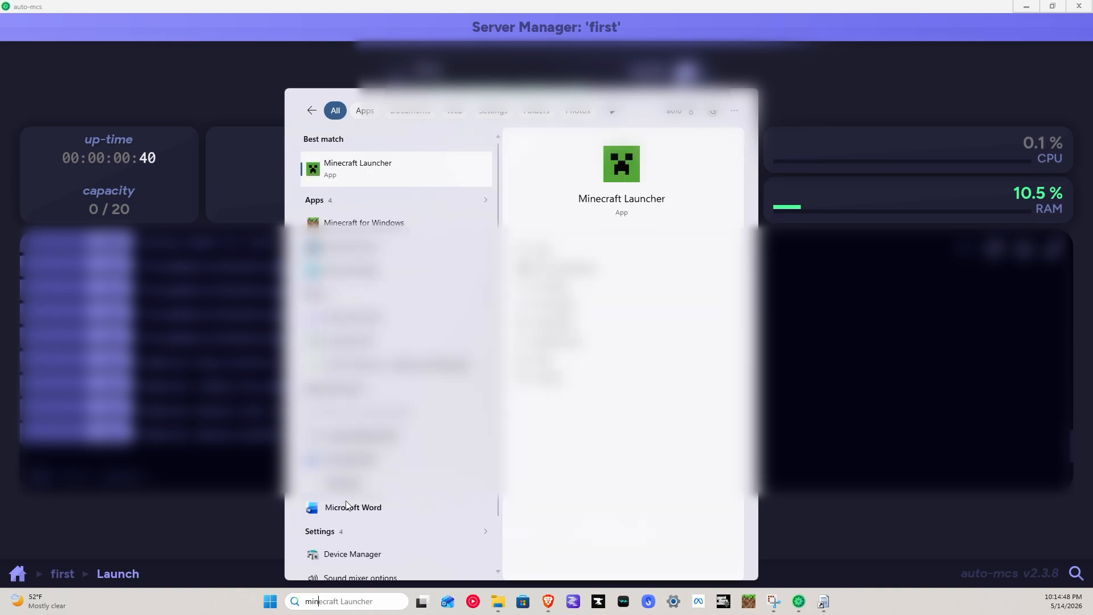
{"action": "key", "text": "Return"}
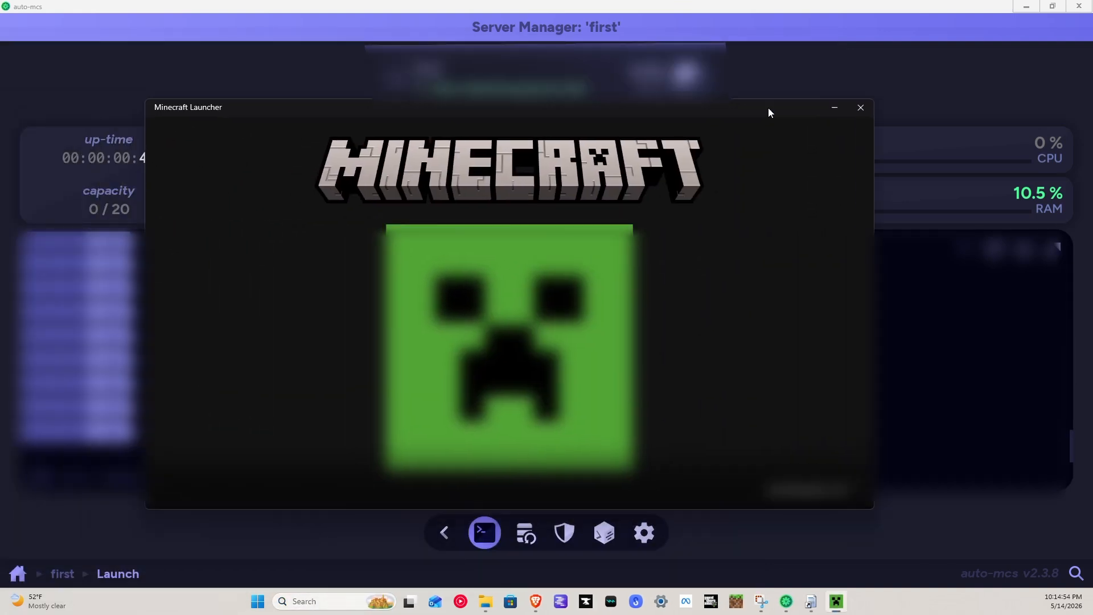
Maximize the Minecraft Launcher and start Minecraft: Java Edition with the latest release, 26.1.2
{"action": "left_click", "coordinate": [835, 107]}
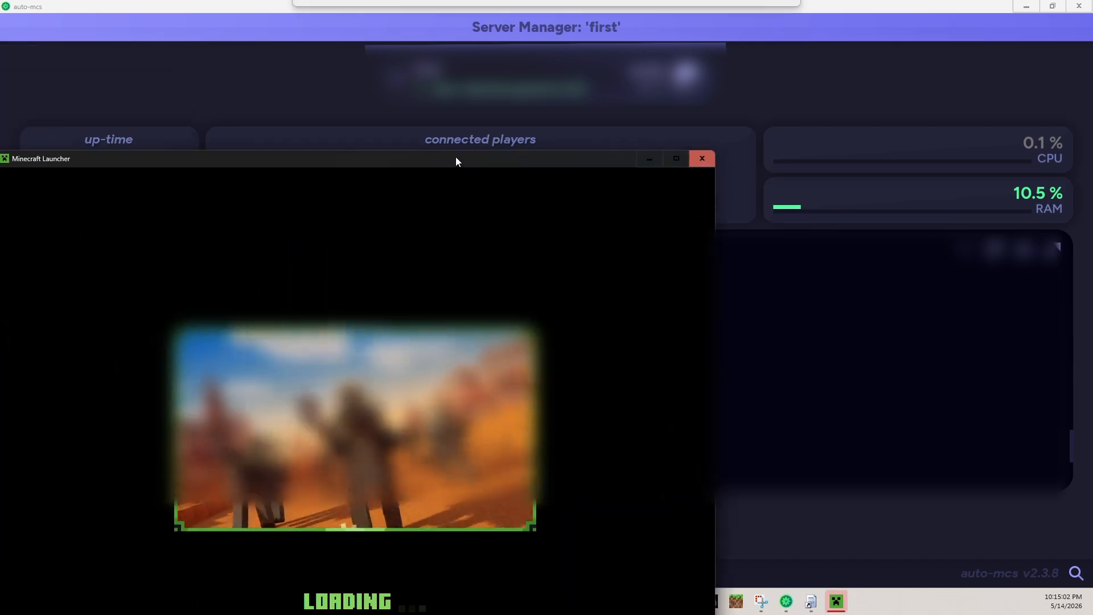
{"action": "left_click", "coordinate": [677, 159]}
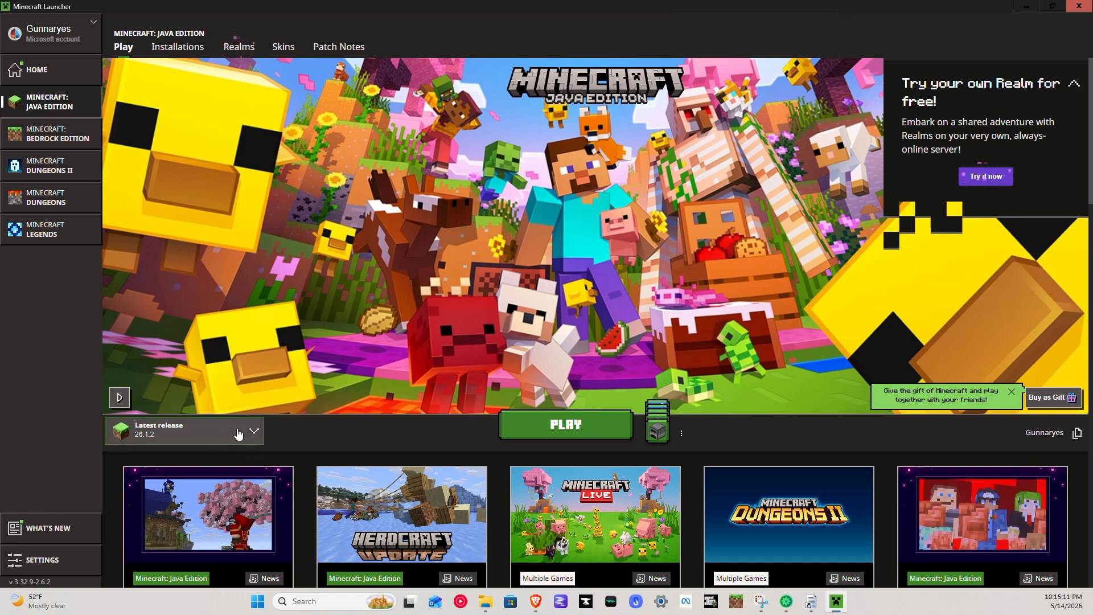
{"action": "left_click", "coordinate": [546, 426]}
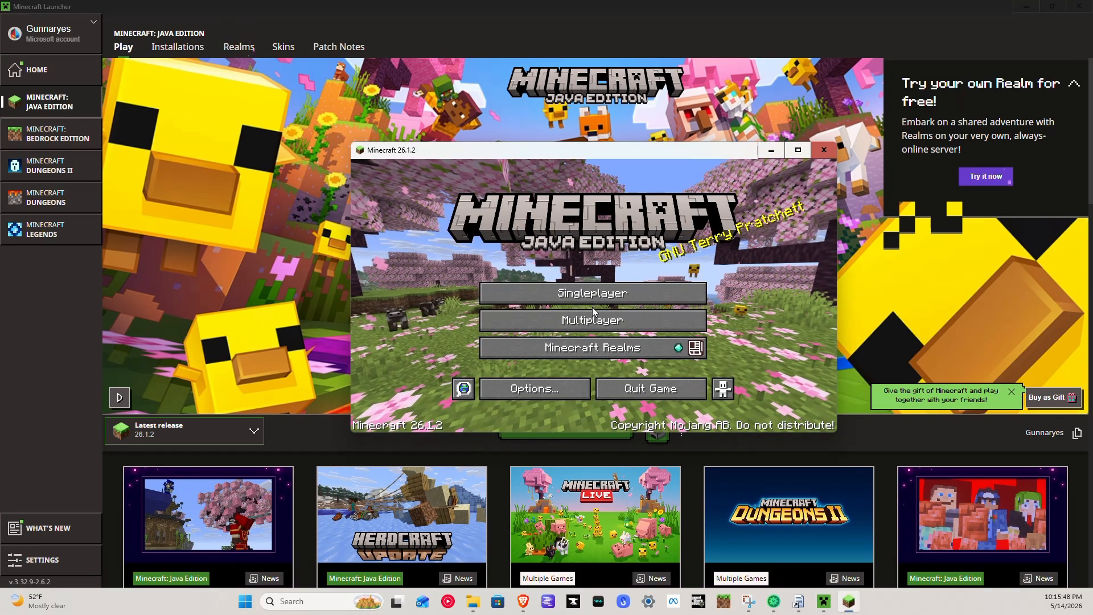
Go to Minecraft's multiplayer screen and open the Direct Connection form
{"action": "left_click", "coordinate": [585, 313]}
{"action": "left_click", "coordinate": [507, 373]}
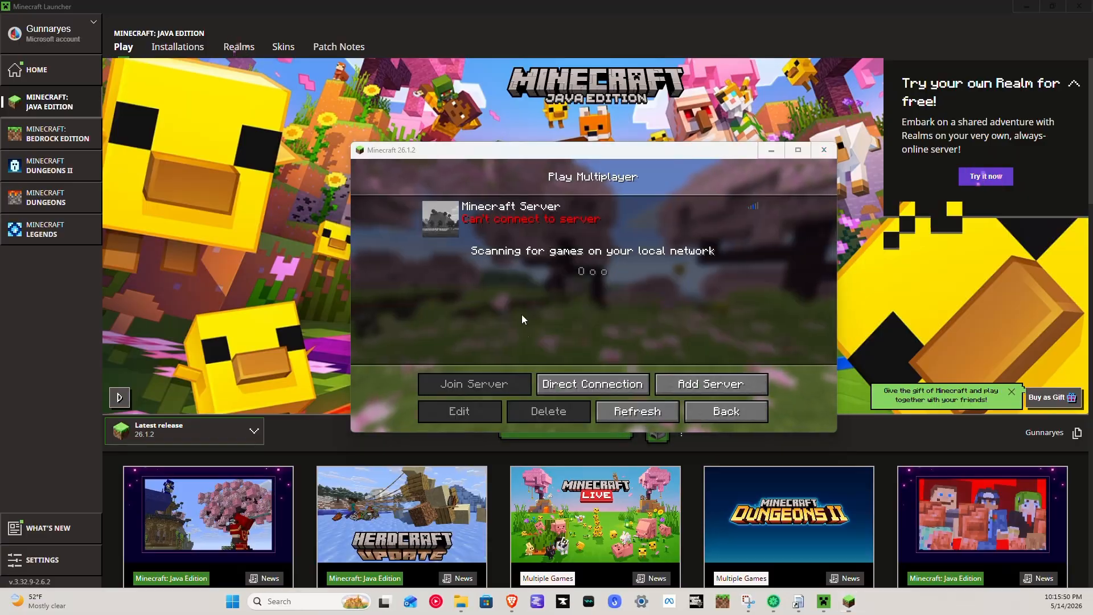
{"action": "left_click", "coordinate": [512, 389]}
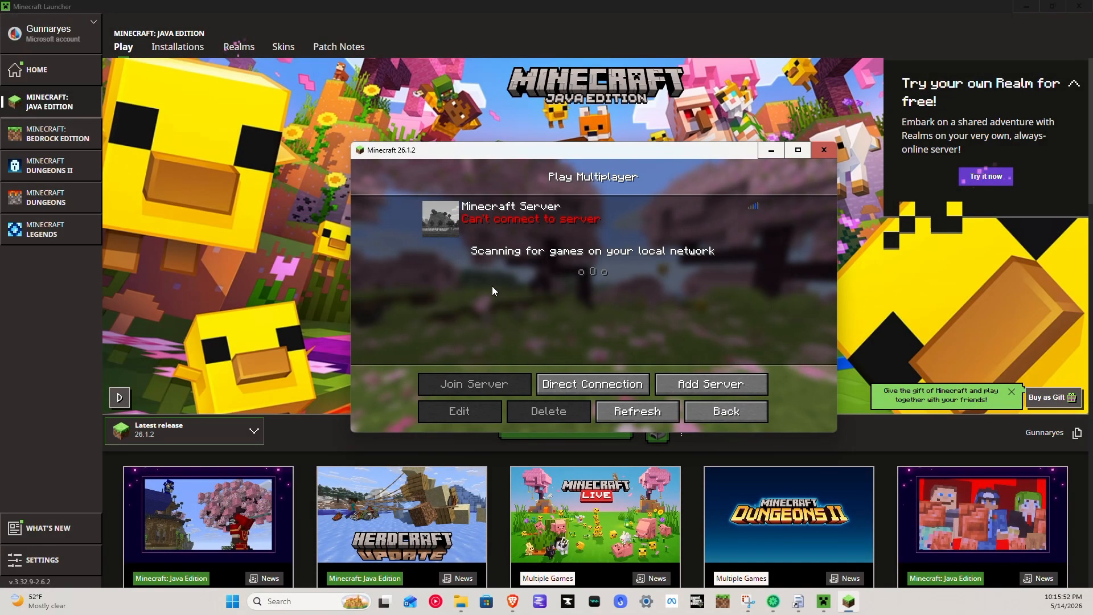
{"action": "left_click", "coordinate": [561, 378]}
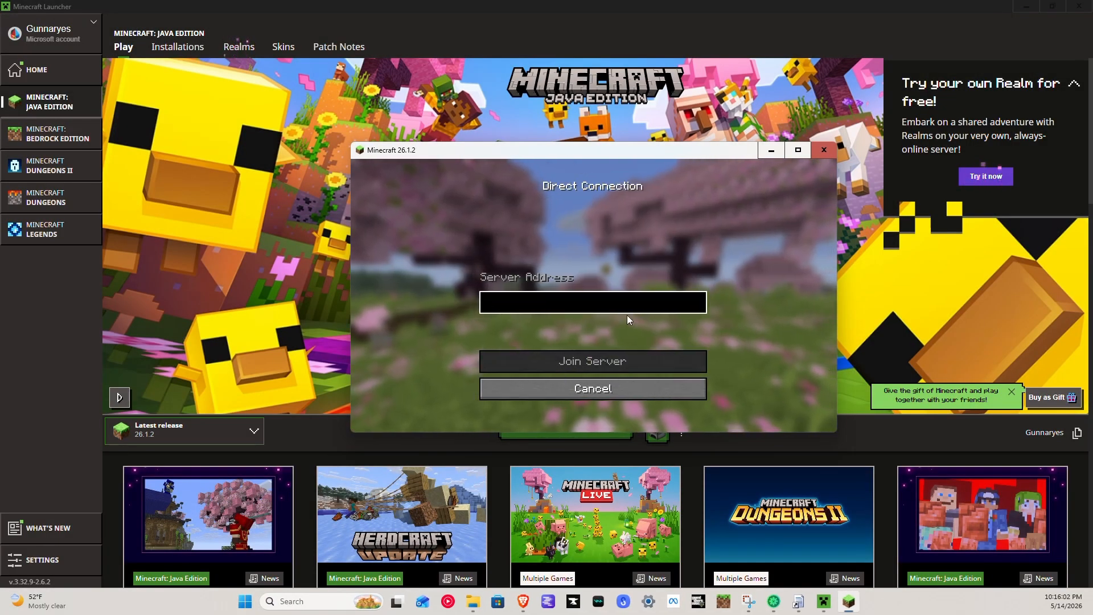
Check the running server in auto-mcs, then return to Minecraft and join the server at the address localhost
{"action": "left_click", "coordinate": [775, 600]}
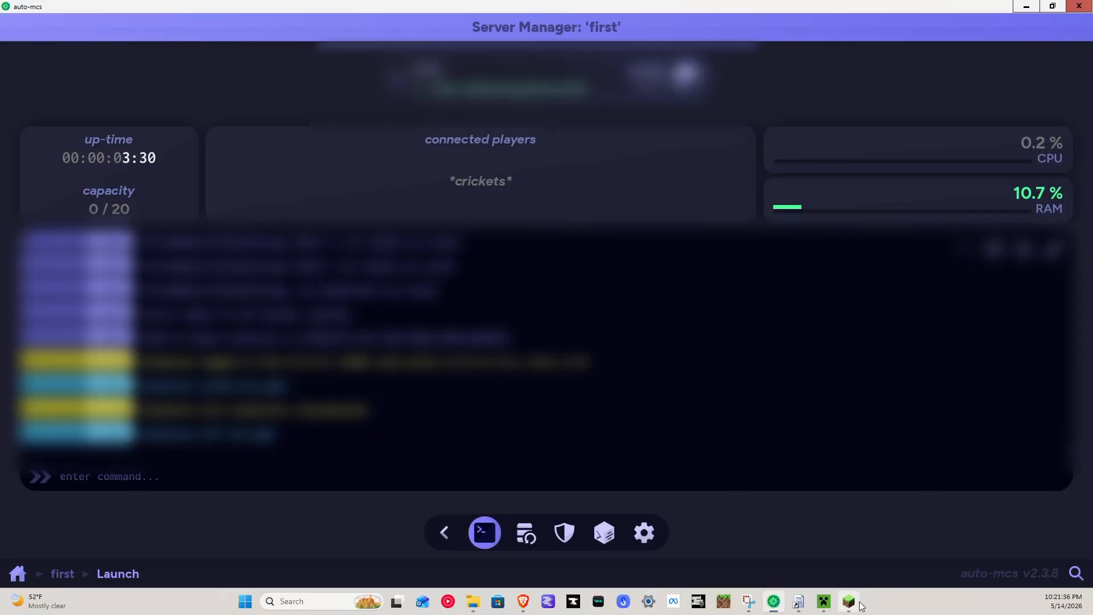
{"action": "left_click", "coordinate": [849, 602]}
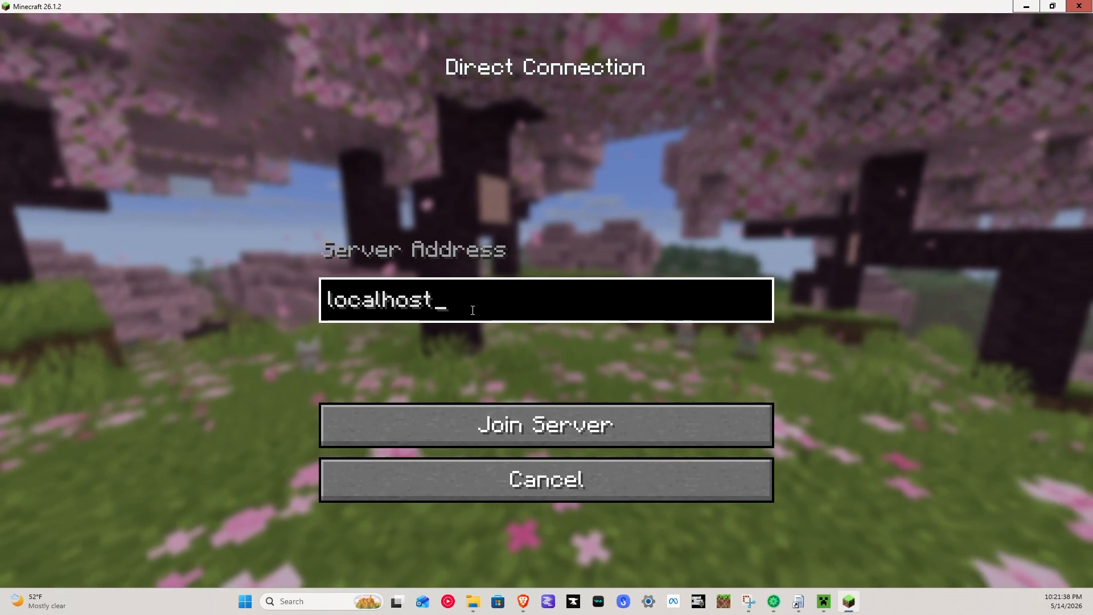
{"action": "left_click", "coordinate": [504, 412]}
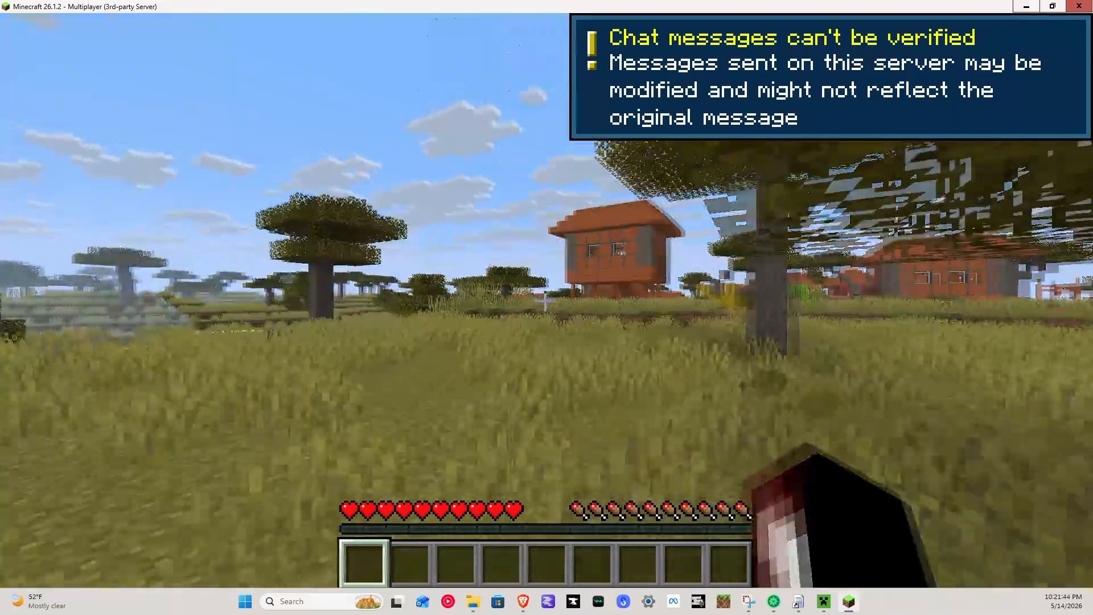
Walk through the village on the joined server to try out the world, and pause at the game menu
{"action": "key", "text": "w"}
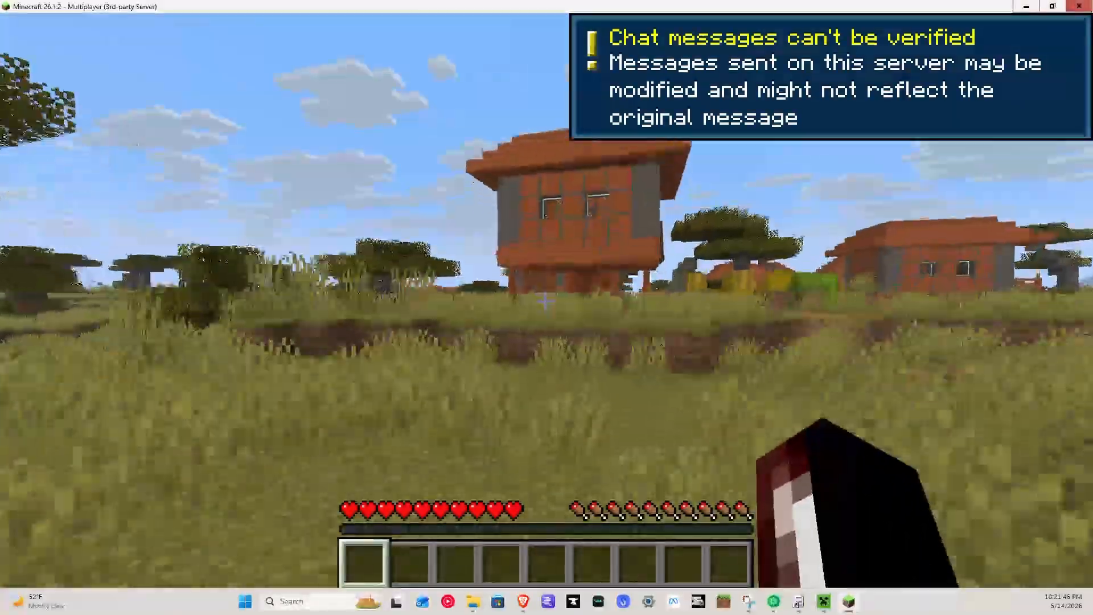
{"action": "key", "text": "w"}
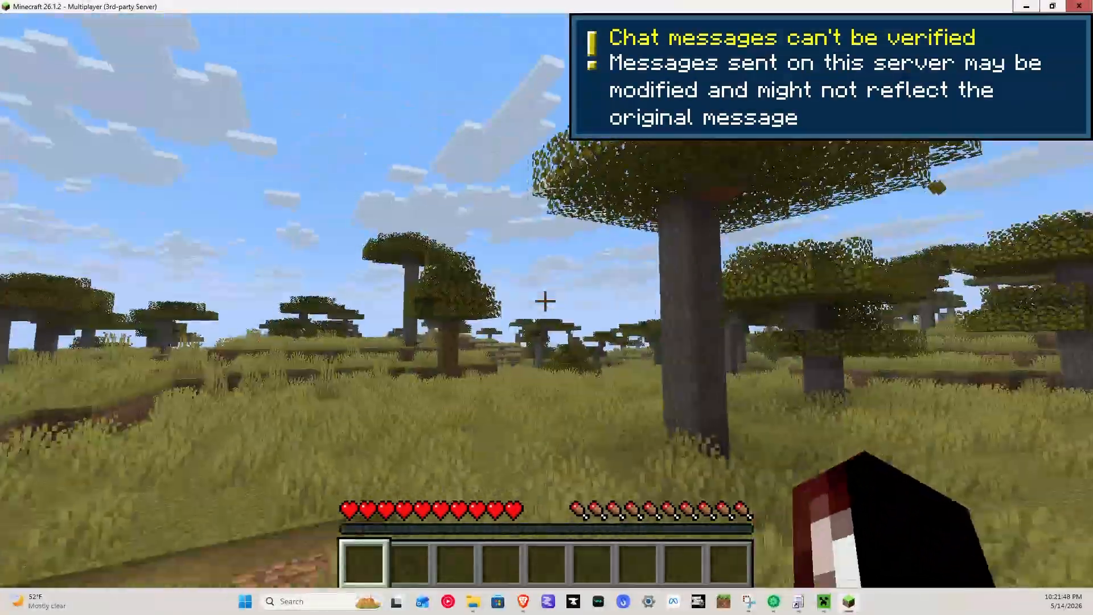
{"action": "key", "text": "w"}
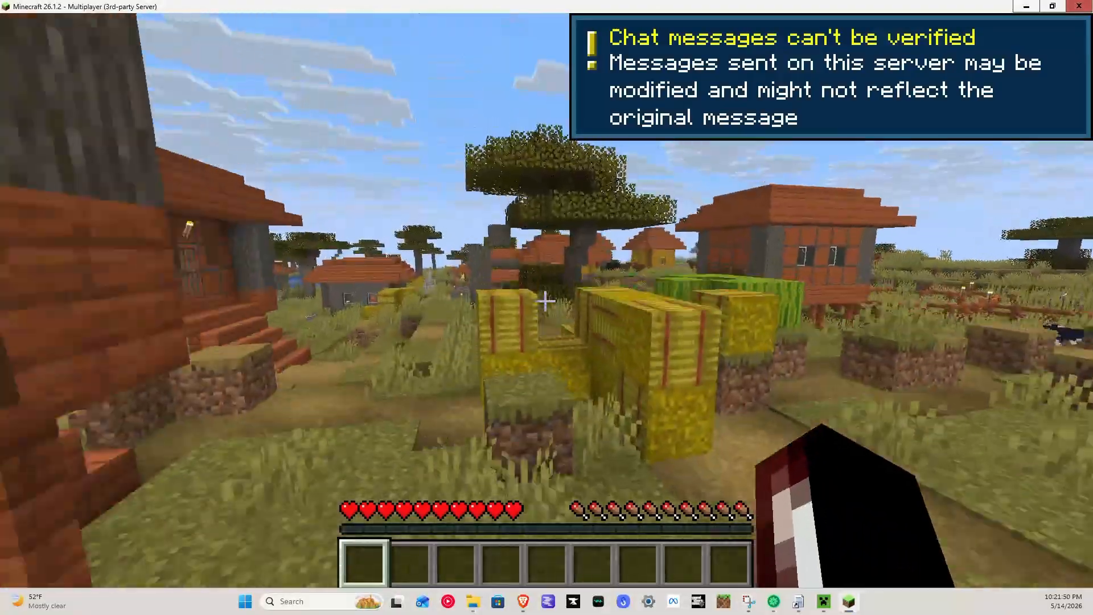
{"action": "key", "text": "w"}
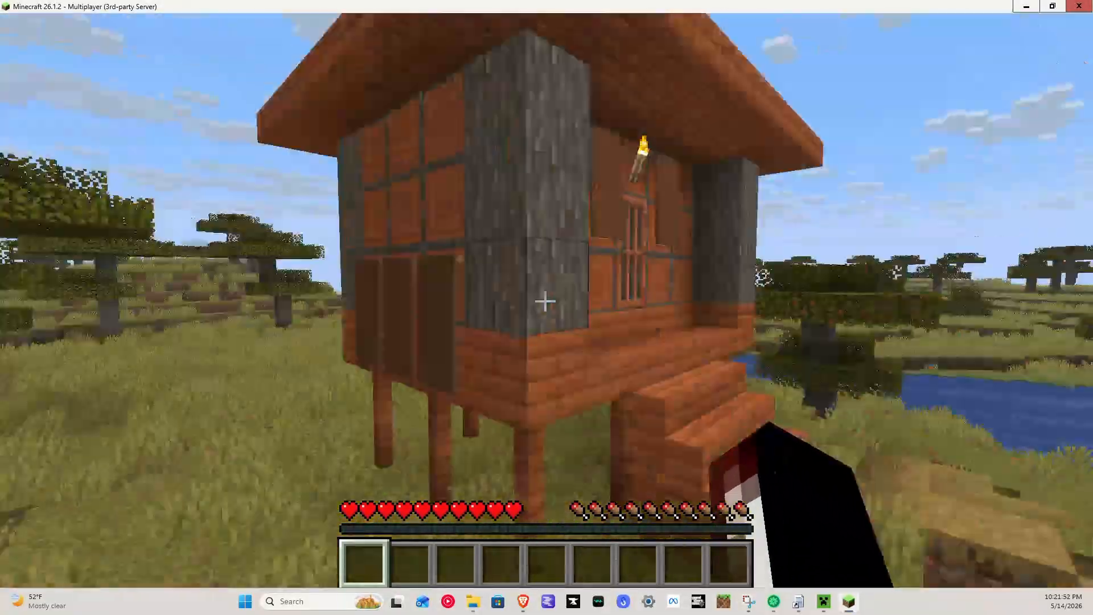
{"action": "key", "text": "w"}
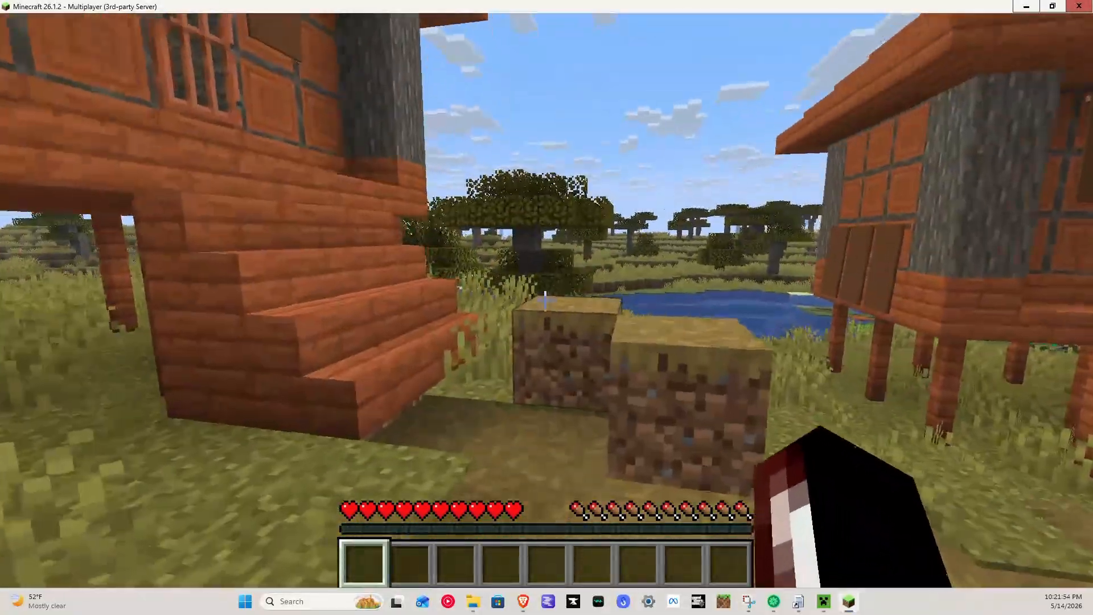
{"action": "key", "text": "Escape"}
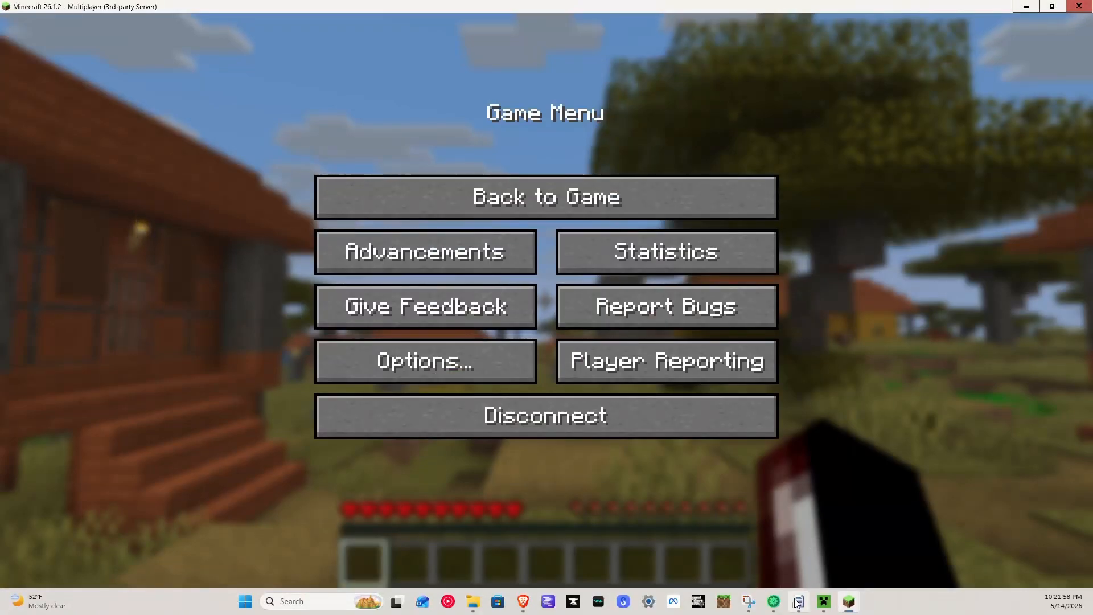
{"action": "mouse_move", "coordinate": [786, 602]}
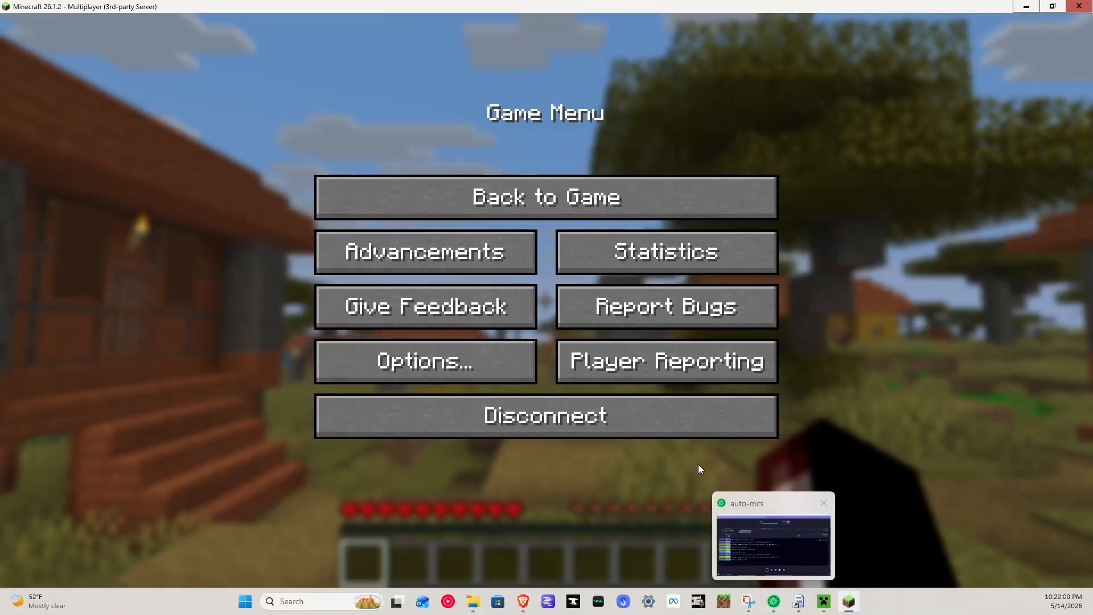